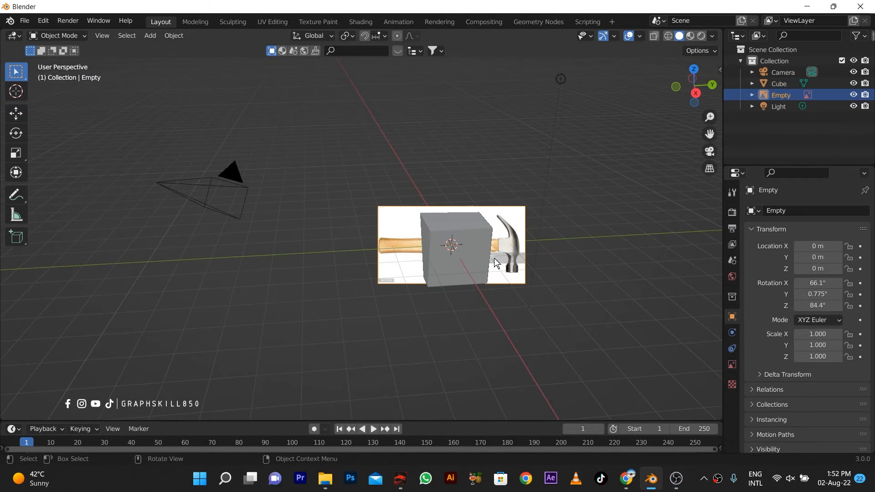
- Reset the hammer reference image's rotation to 0° on the X, Y and Z axes
scroll(395, 247, up, 2)
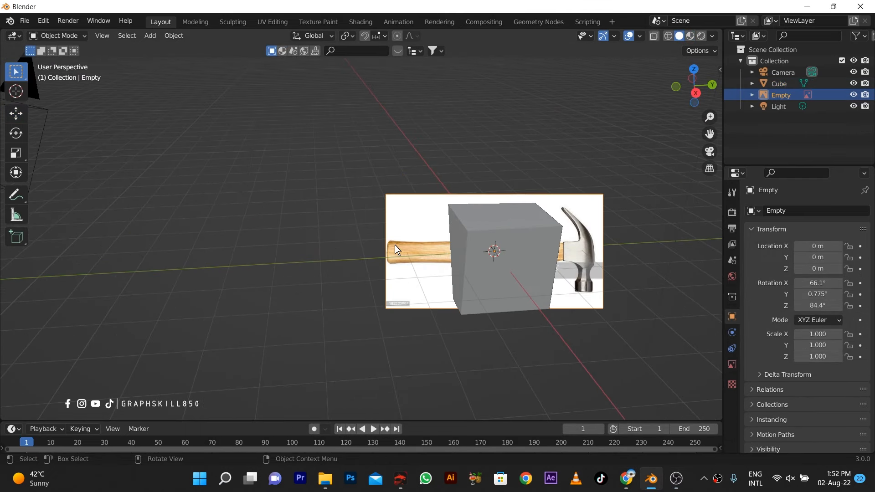
click(824, 283)
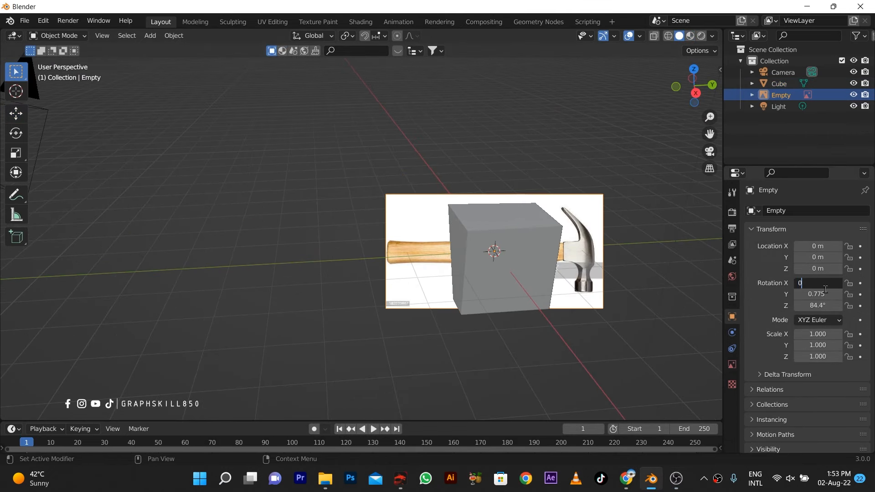
key(Return)
click(824, 295)
text(0)
key(Return)
click(820, 304)
text(0)
key(Return)
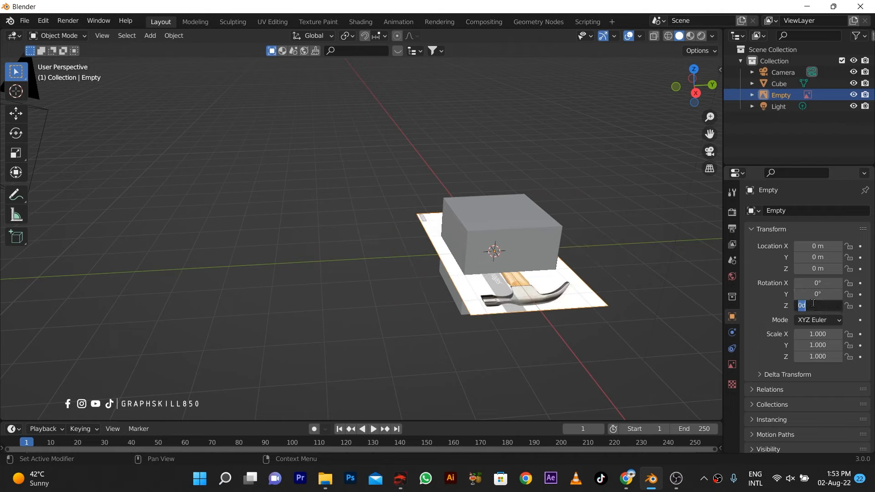
- Set the reference image's Z rotation to 90° and its X rotation to 90°
text(90)
key(Return)
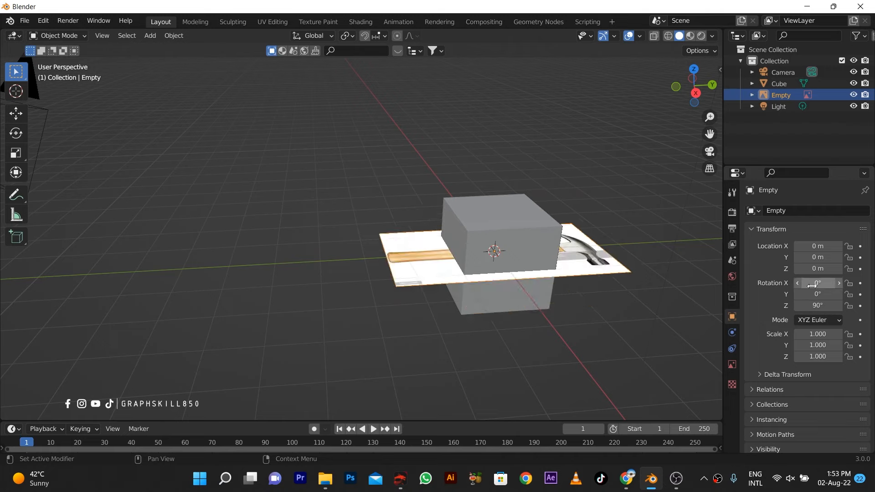
text(90)
key(Return)
- Try Y rotations of 90° and 180° on the reference image
click(803, 294)
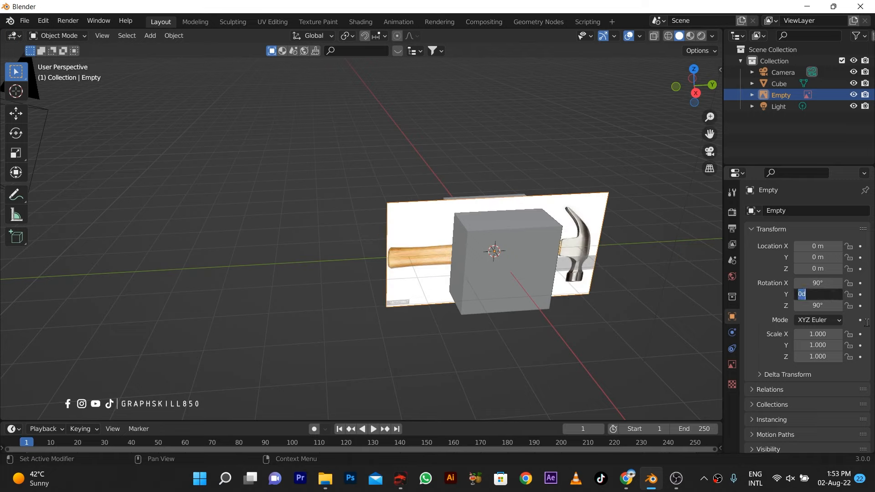
key(Return)
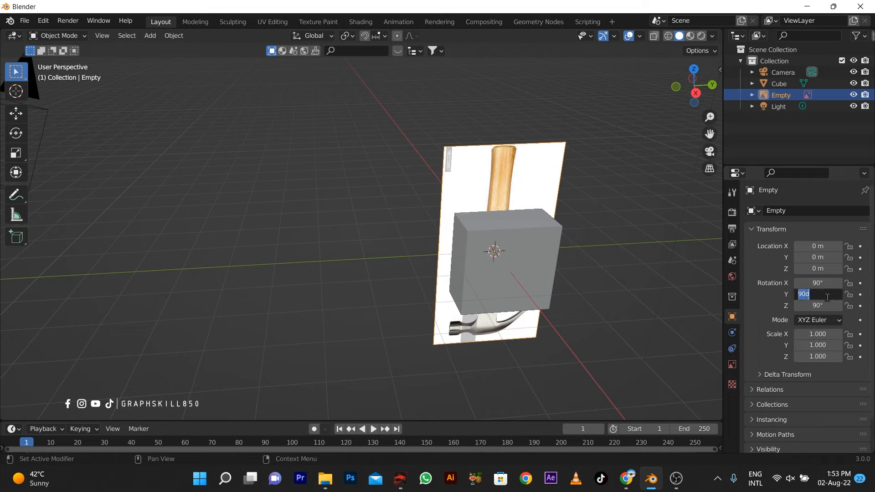
click(805, 297)
text(180)
key(Return)
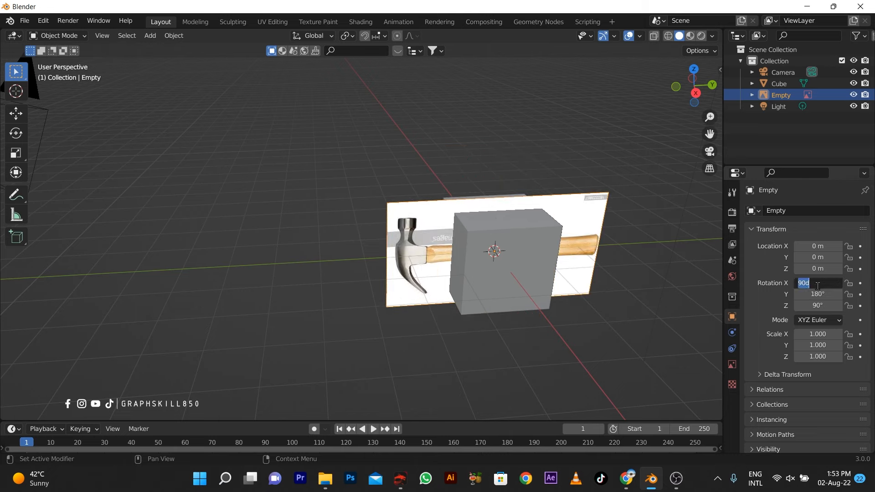
- Try an X rotation of 180°, and settle the reference image at X 90° and Y 270° so the hammer stands upright
click(821, 284)
text(180)
key(Return)
drag(821, 283, 855, 294)
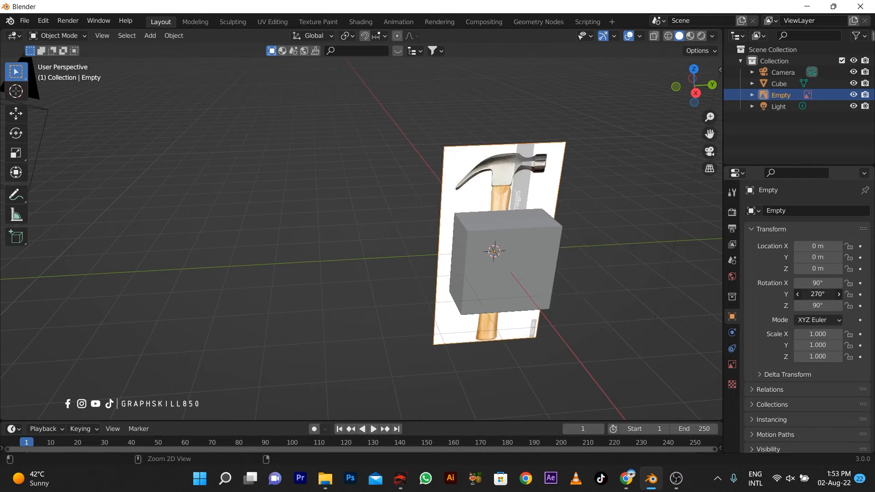
- Switch to the right orthographic view, select the cube and turn on X-ray so the hammer shows through it
key(KP_1)
key(KP_3)
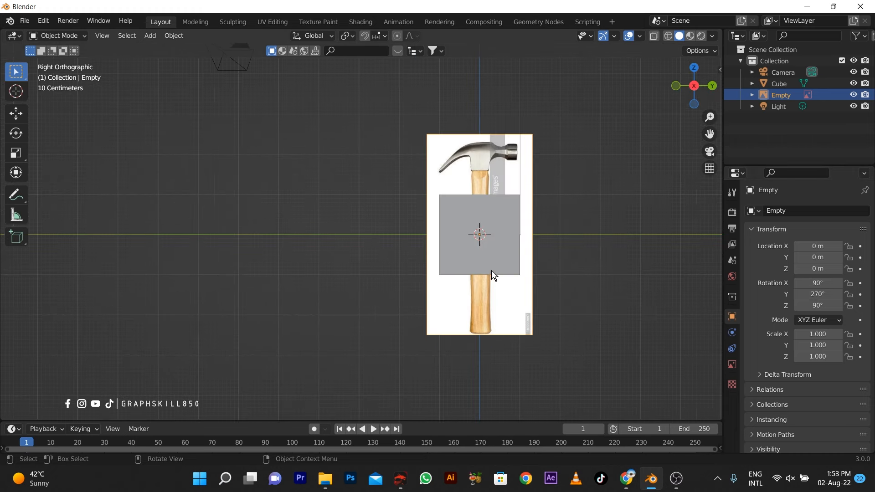
scroll(456, 220, up, 3)
click(537, 237)
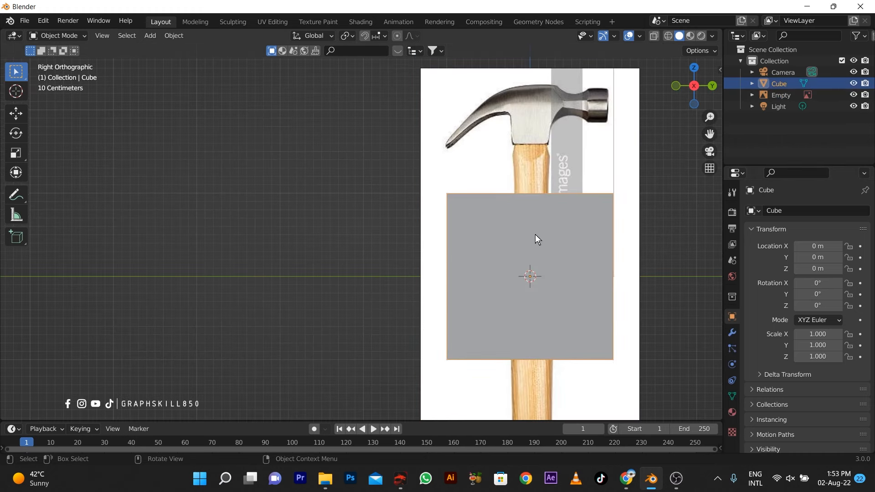
scroll(430, 186, down, 2)
click(652, 35)
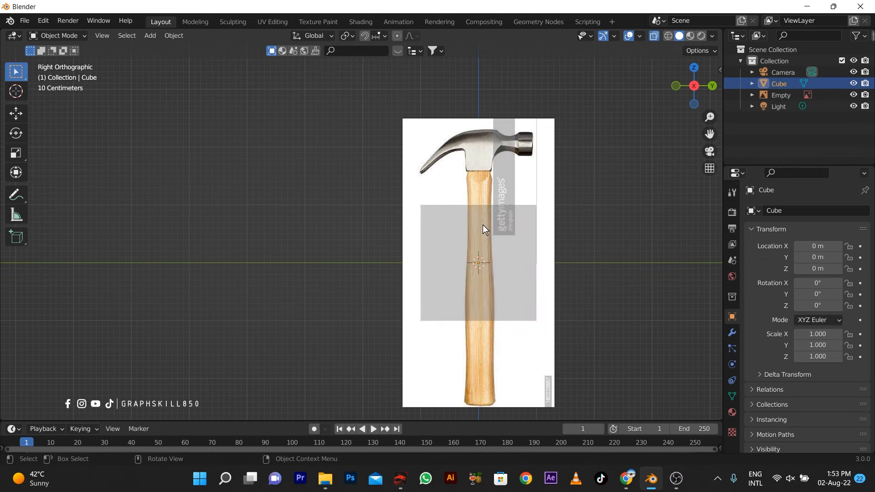
- Select the whole cube mesh in Edit Mode and scale it down to roughly the width of the hammer head's body
scroll(483, 225, up, 1)
click(450, 222)
click(16, 113)
click(492, 214)
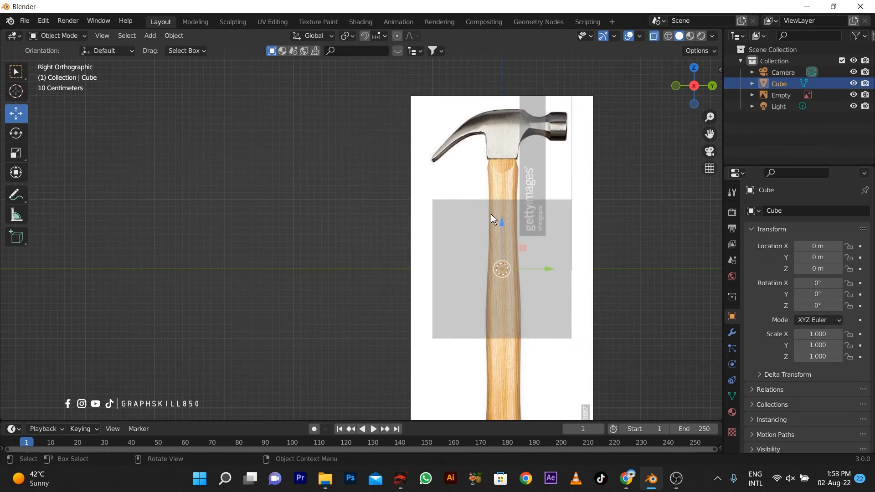
key(Tab)
drag(401, 180, 629, 361)
key(s)
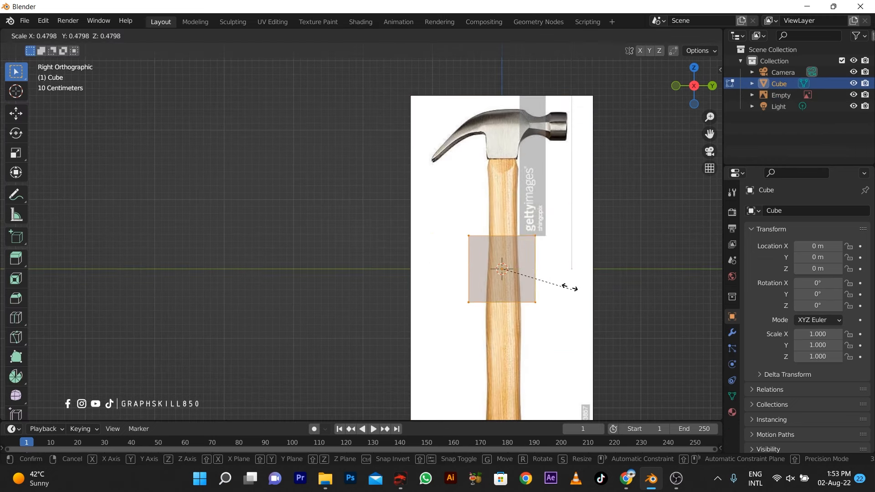
click(535, 282)
- Move the scaled cube mesh up over the central body of the hammer head in the reference image
click(16, 113)
drag(502, 226, 502, 85)
scroll(650, 306, up, 4)
scroll(313, 269, down, 1)
scroll(314, 269, up, 3)
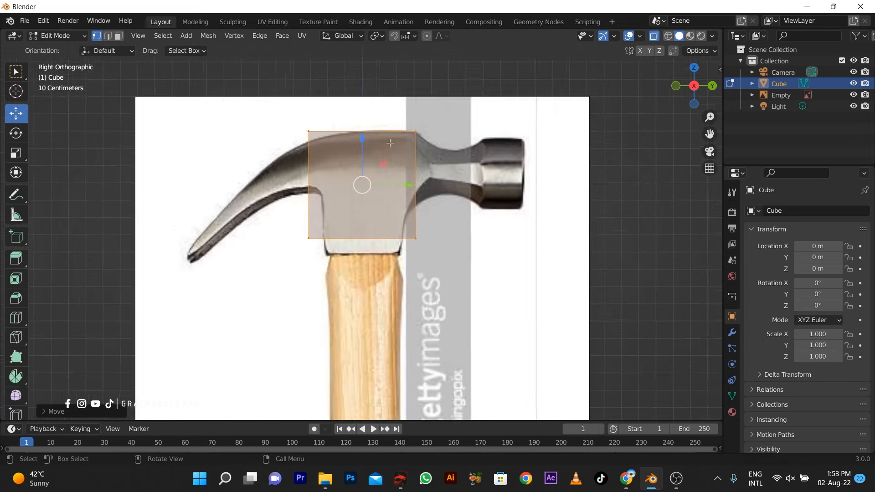
drag(341, 190, 339, 184)
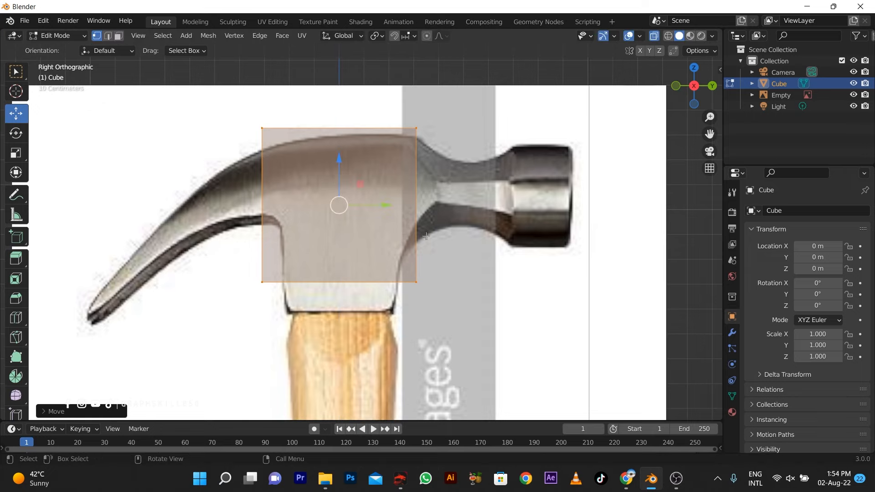
drag(468, 298, 232, 248)
key(g)
click(358, 231)
key(ctrl+z)
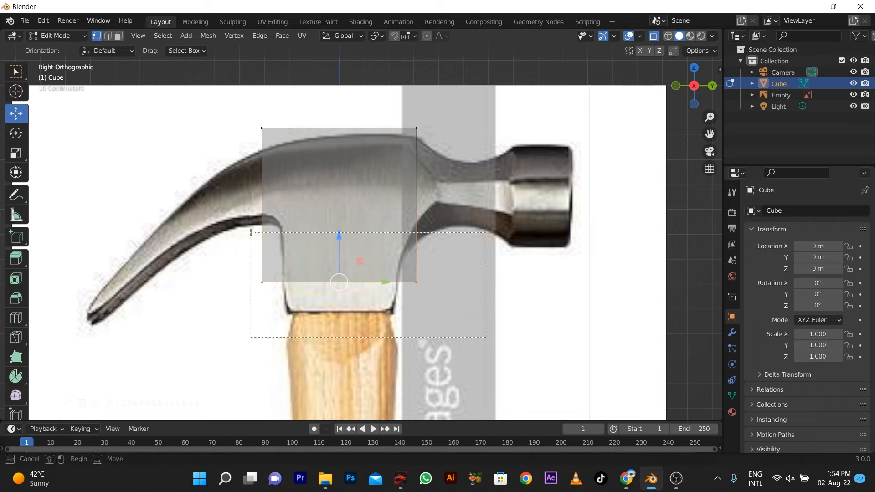
- Raise the block's bottom vertices and lower its top vertices to fit the hammer head's height
drag(341, 260, 340, 224)
drag(230, 112, 441, 171)
drag(340, 95, 475, 294)
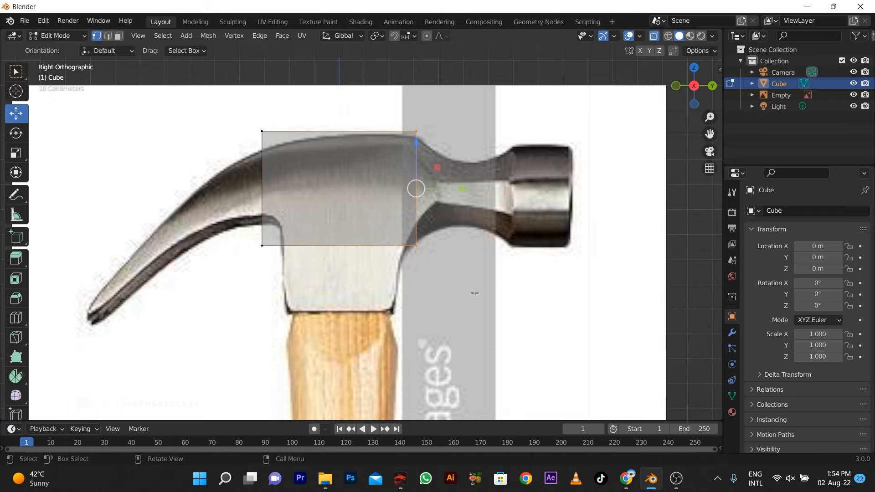
- Extrude the block's striking side, scale the new end to about 0.73, and extrude it again along the neck
key(e)
click(511, 298)
key(s)
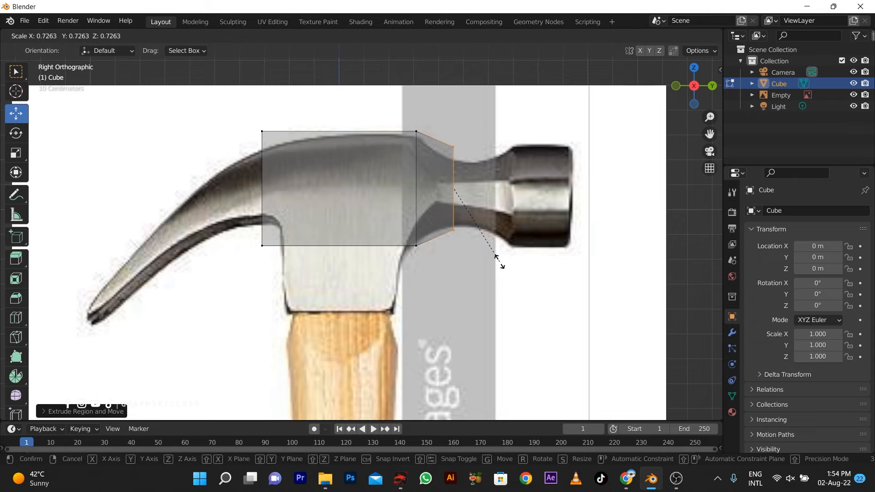
click(499, 261)
key(e)
click(528, 265)
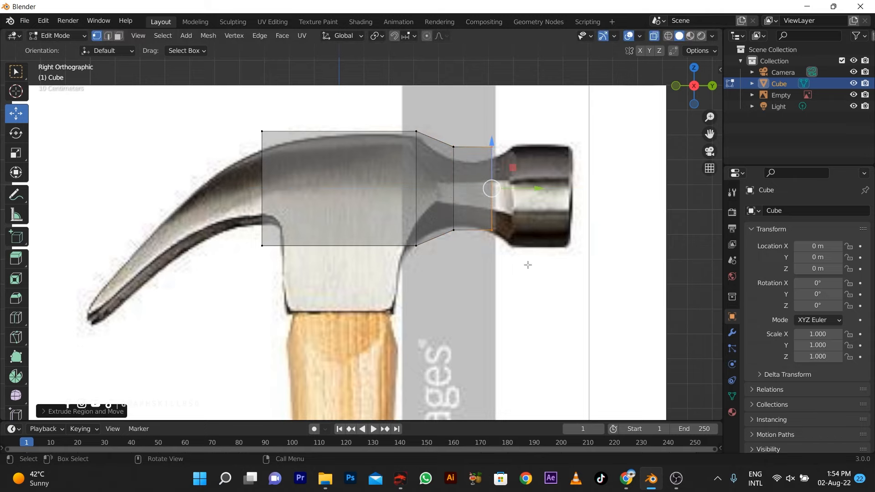
key(e)
click(591, 271)
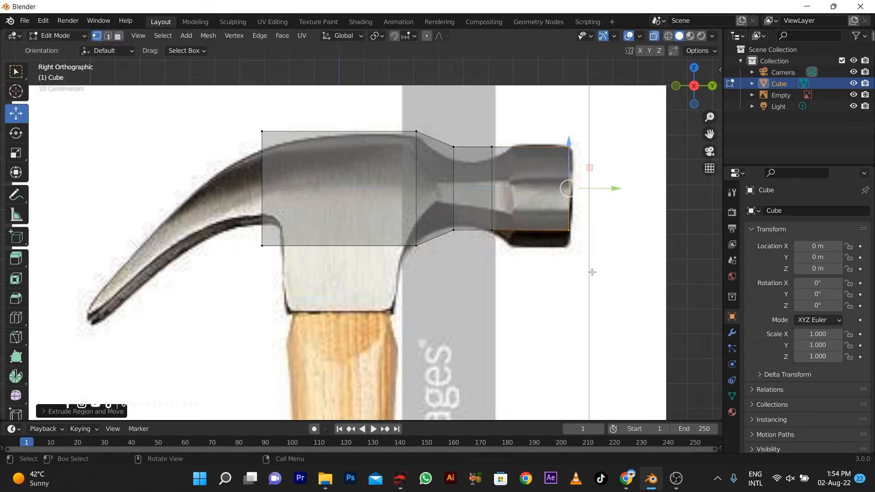
key(ctrl+z)
key(ctrl+shift+z)
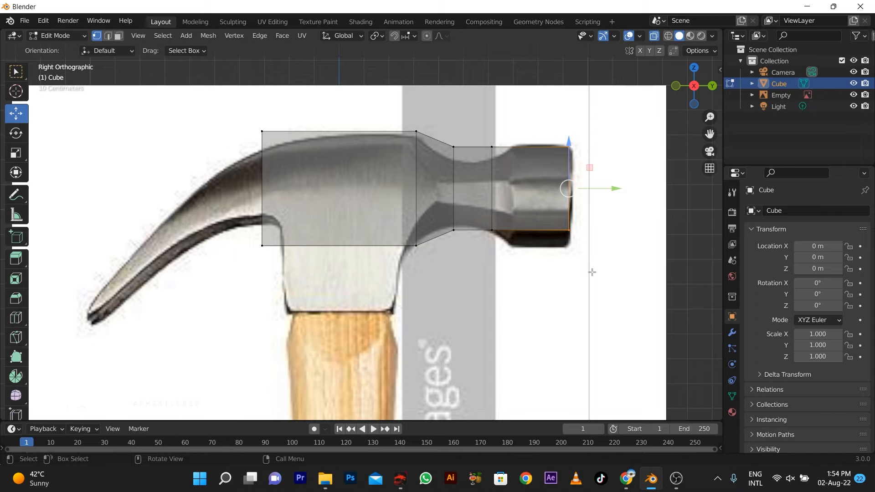
key(ctrl+z)
- Extrude the neck's end to the striking head, scale it up, and extrude it on to the striking face
key(e)
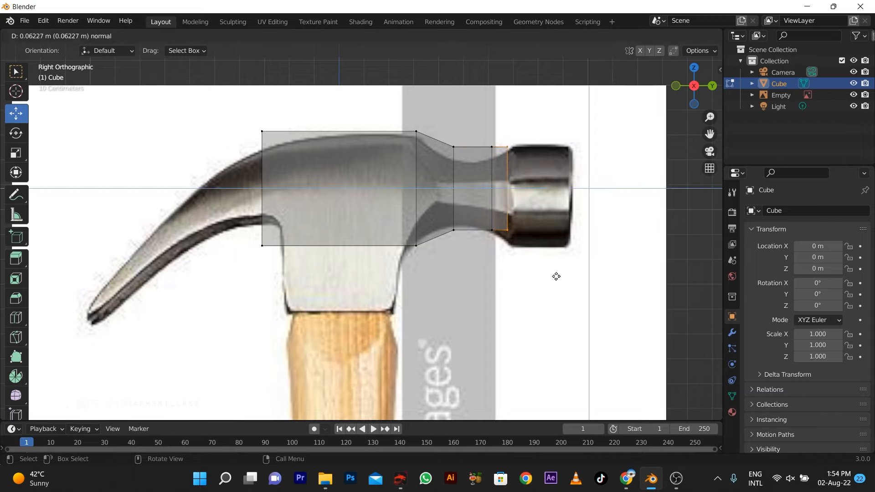
click(564, 277)
key(s)
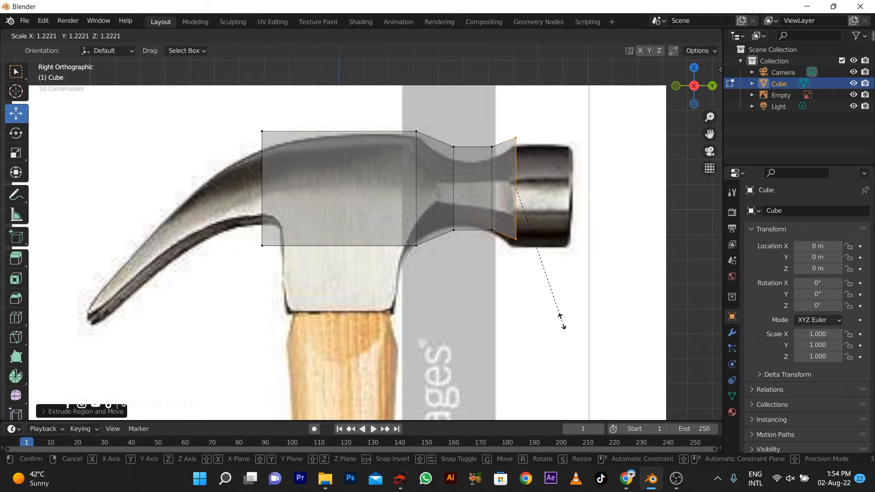
click(560, 323)
key(e)
click(617, 328)
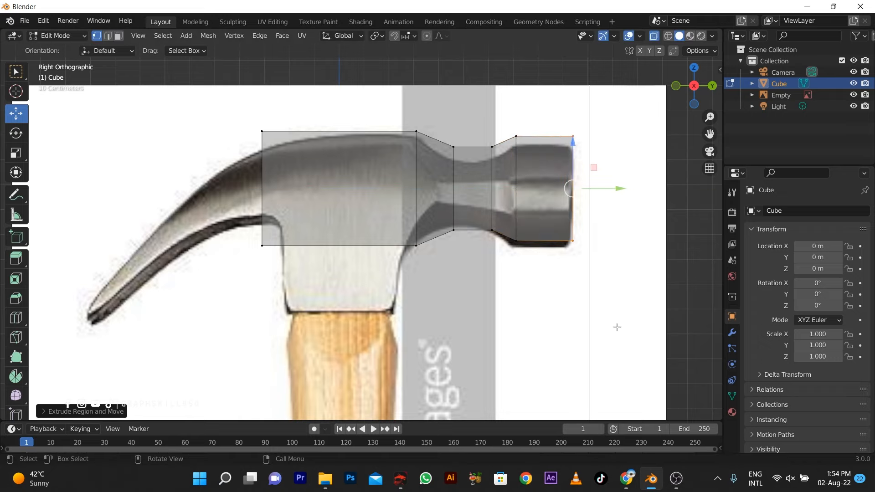
- Select the whole striking head section and scale it up slightly to cover the reference
mouse_move(587, 117)
mouse_down()
mouse_move(505, 303)
mouse_move(512, 307)
mouse_up()
key(s)
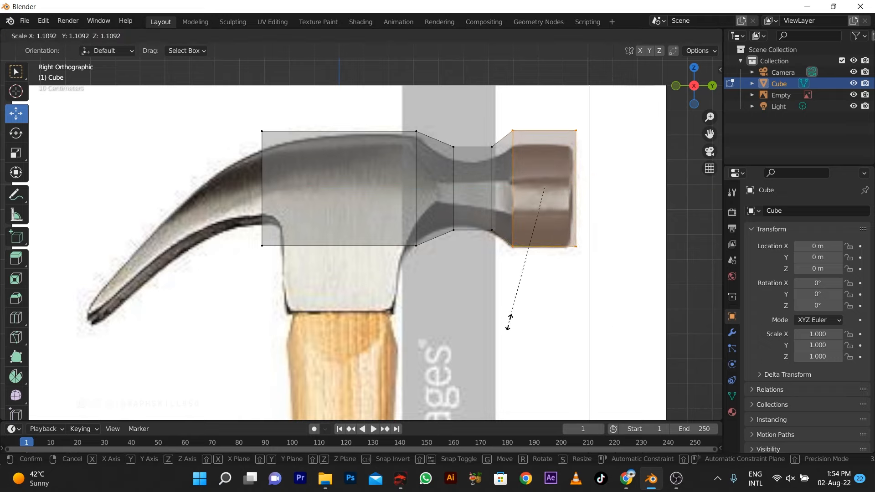
click(510, 319)
scroll(510, 318, down, 1)
drag(228, 114, 304, 315)
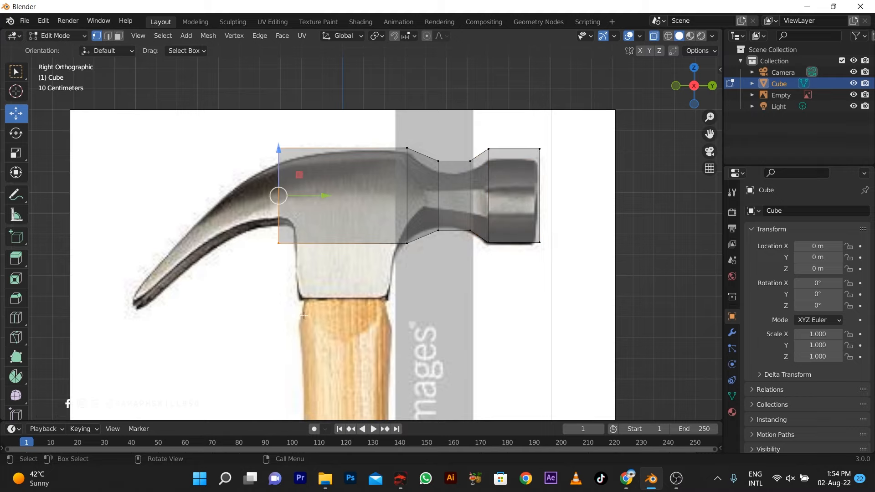
key(e)
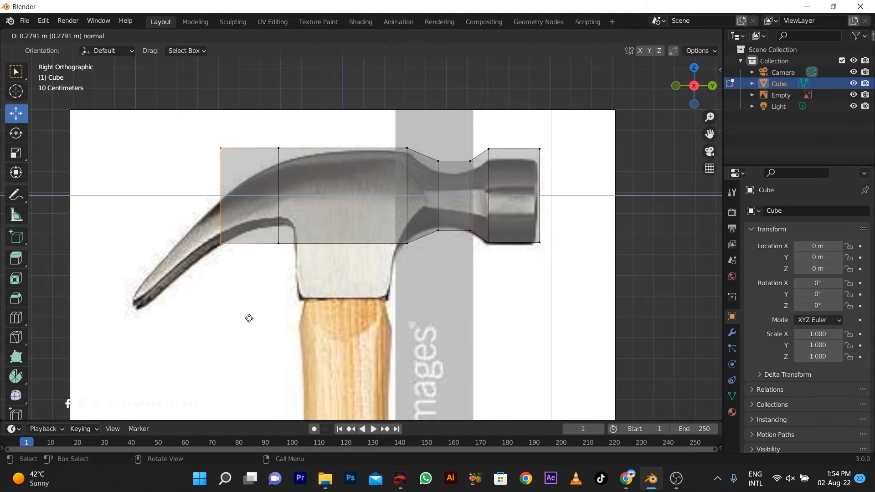
click(249, 318)
shift+middle_drag(249, 319, 384, 250)
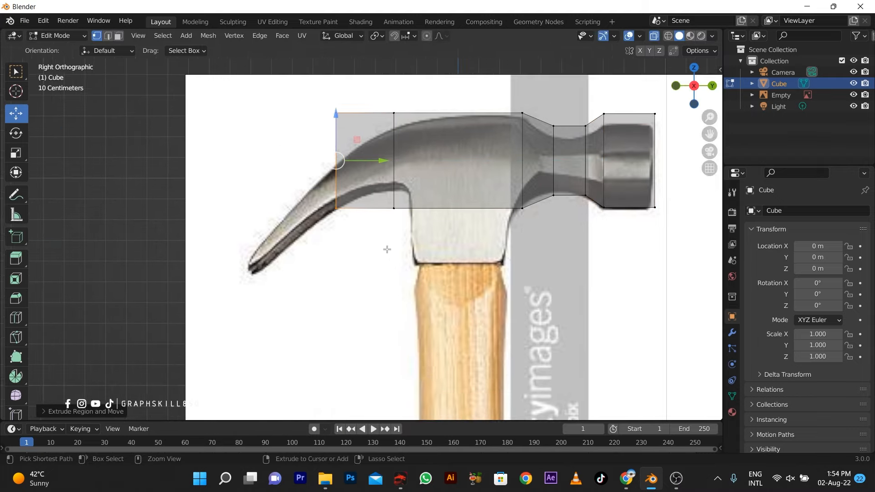
key(ctrl+z)
- Extrude the block's claw-side end in two angled segments down to the claw tip, and scale the tip down to its thickness
key(ctrl+shift+z)
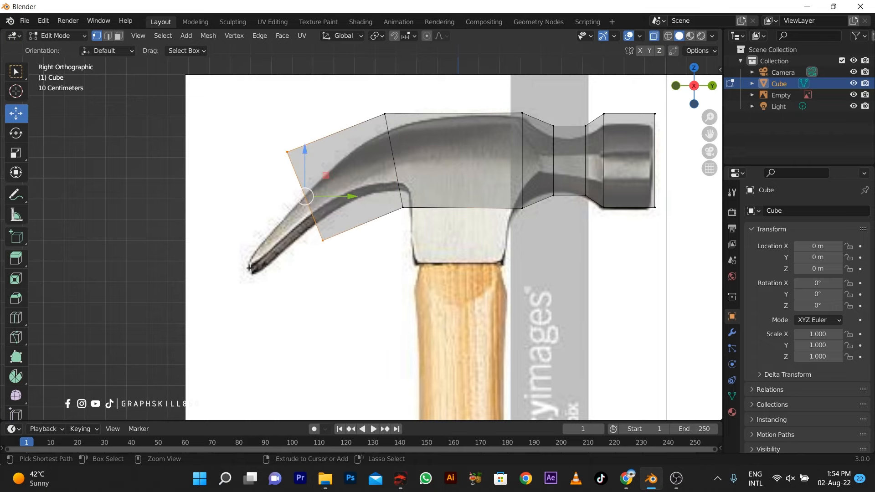
ctrl+right_click(251, 268)
mouse_move(248, 302)
ctrl+middle_down()
mouse_move(251, 270)
mouse_move(255, 305)
ctrl+middle_up()
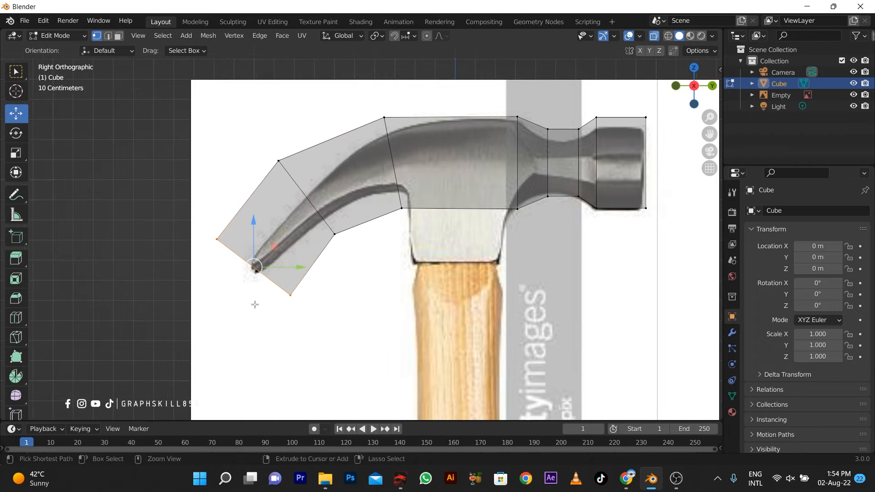
key(s)
click(267, 276)
- Scale the claw's middle vertices to about 0.38 and move them onto the claw in the reference image
key(b)
drag(268, 147, 348, 287)
key(s)
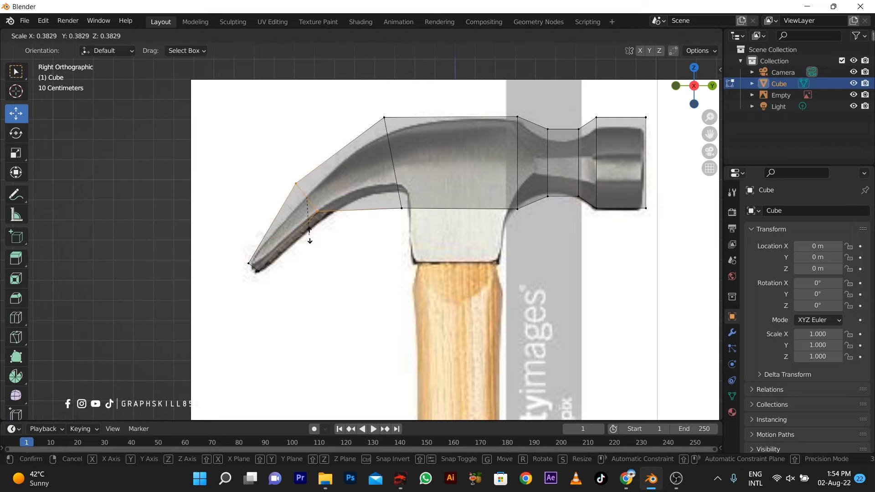
click(309, 235)
drag(308, 182, 334, 207)
- Lower the upper corner at the claw's root onto the top outline of the hammer head
drag(358, 106, 421, 240)
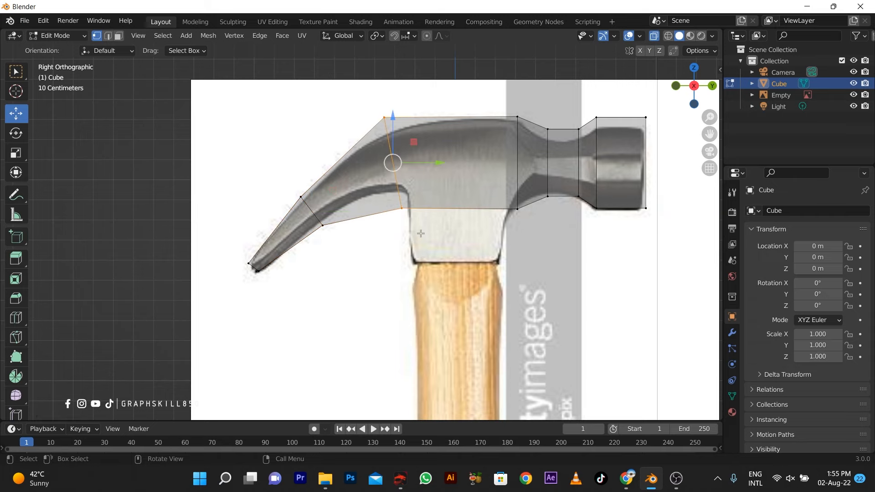
key(s)
right_click(412, 208)
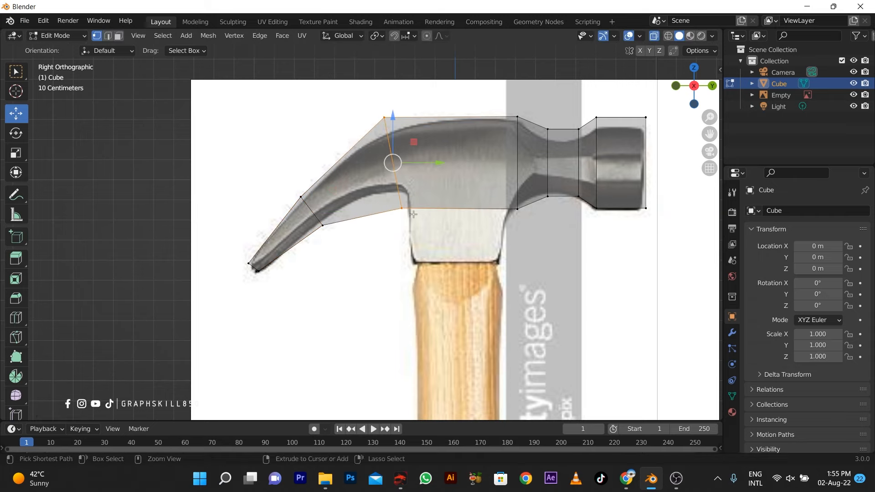
click(385, 118)
drag(376, 126, 375, 138)
- Add a centred loop cut between the claw's root and middle, and raise its lower vertices about 0.08 m onto the reference's lower outline
key(ctrl+r)
click(363, 196)
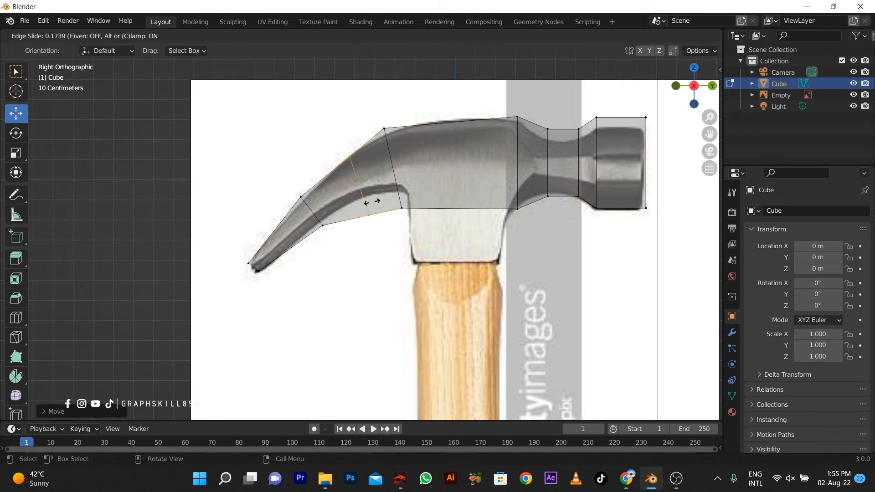
right_click(374, 205)
key(s)
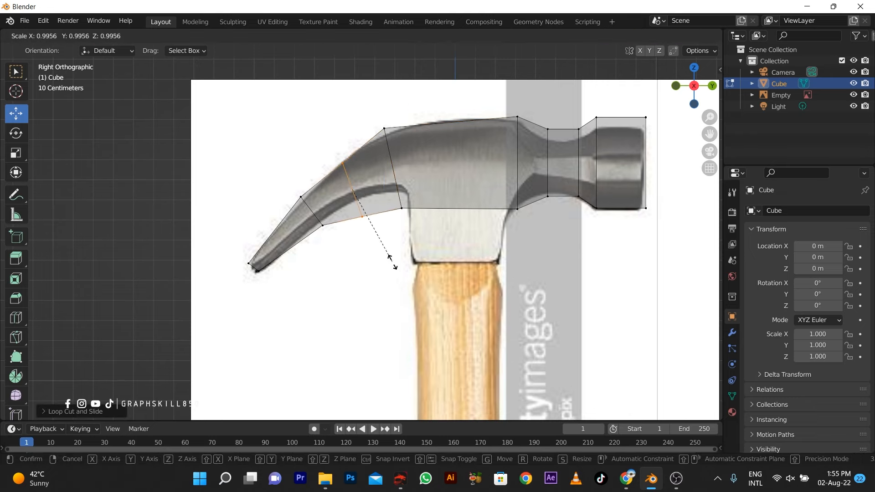
click(358, 191)
key(g)
key(z)
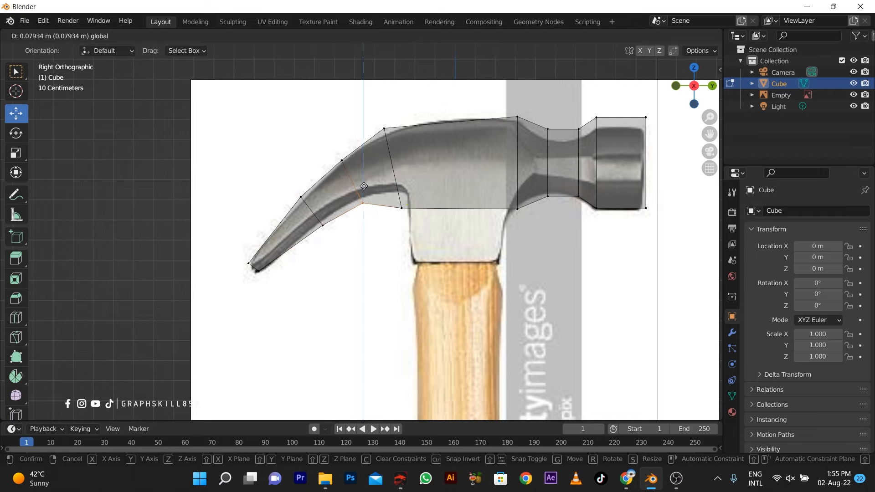
drag(364, 186, 364, 186)
- Raise the lower corner at the claw's root slightly, then lift the block's whole bottom edge toward the underside of the claw and neck
drag(409, 217, 388, 198)
drag(402, 183, 402, 181)
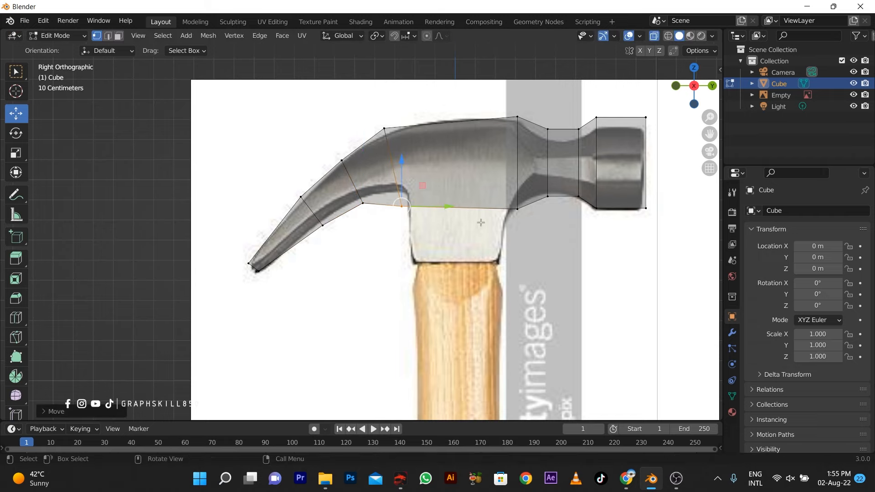
drag(529, 231, 372, 196)
drag(457, 199, 457, 190)
- Extrude the block's bottom face a short distance down and scale the new end inward to the width of the reference's handle socket
key(e)
click(467, 216)
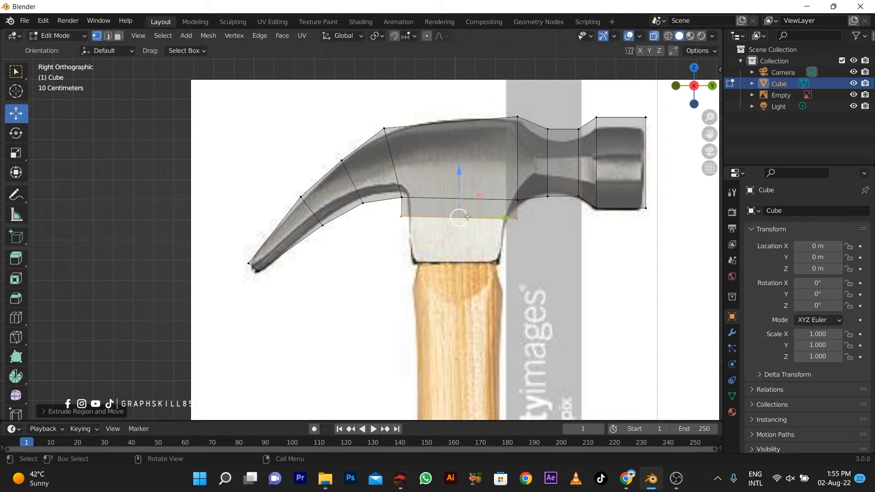
key(b)
drag(417, 181, 415, 186)
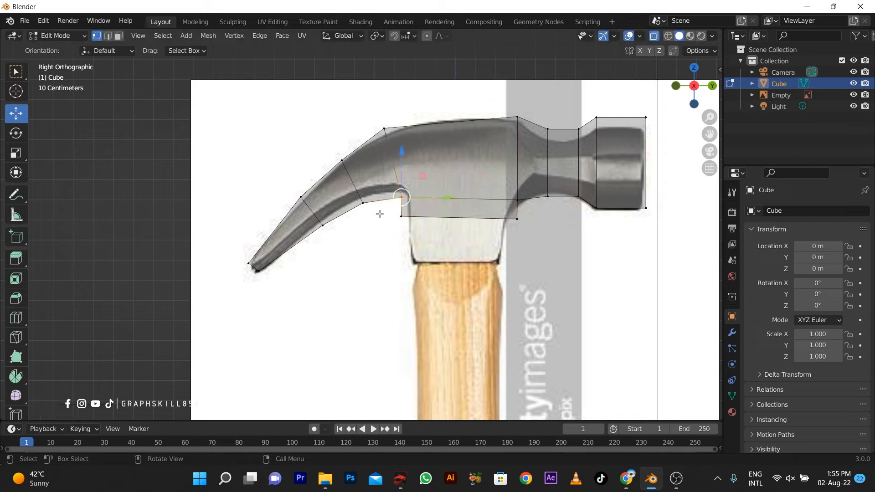
drag(382, 214, 536, 252)
key(s)
click(524, 261)
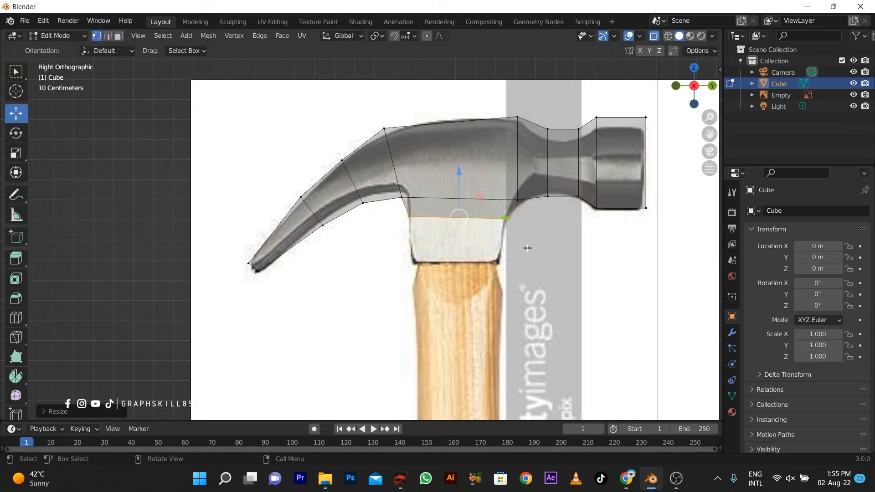
- Extrude the socket about 0.23 m down to the top of the wooden handle, scale its end to about 0.93, and leave edit mode
key(e)
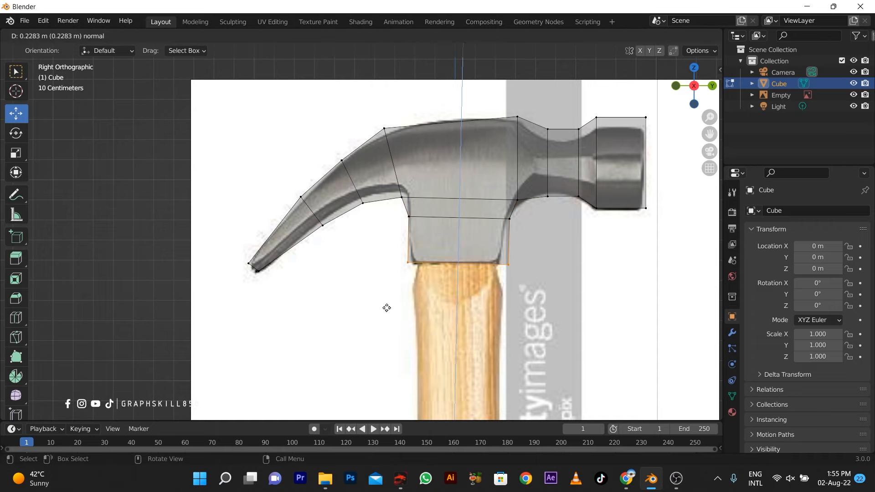
click(386, 308)
key(s)
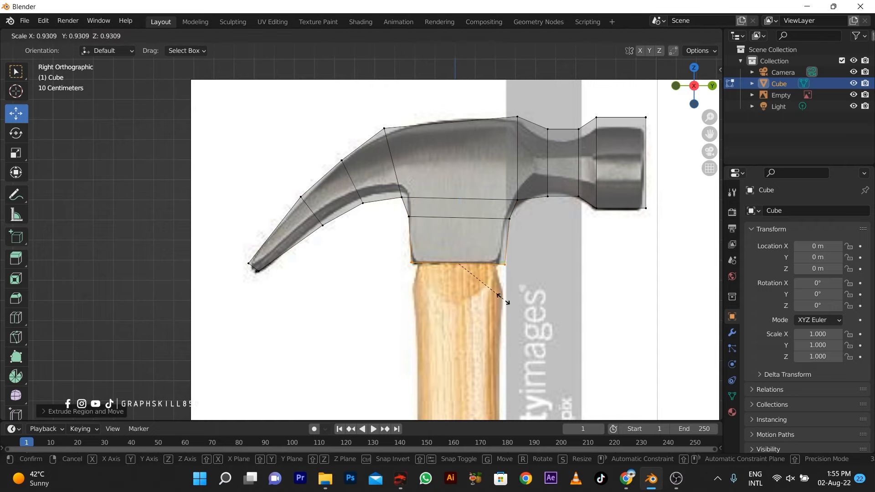
click(502, 299)
shift+middle_drag(500, 225, 447, 234)
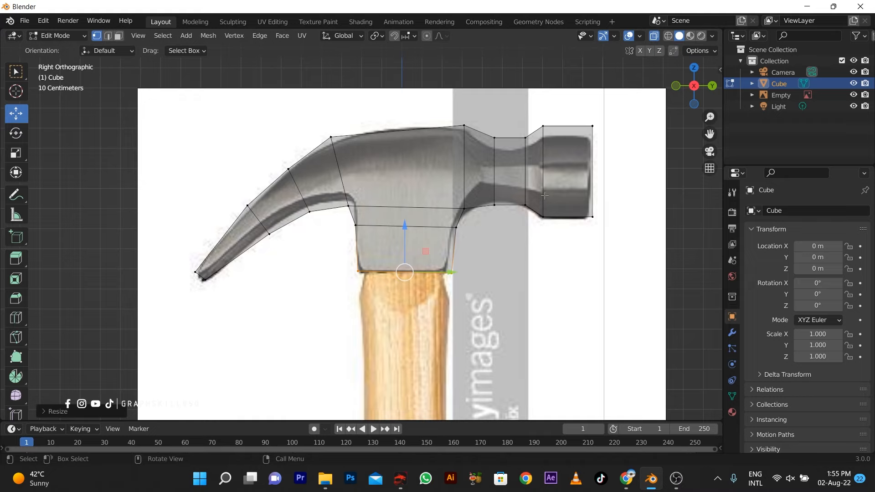
scroll(545, 195, down, 3)
key(Tab)
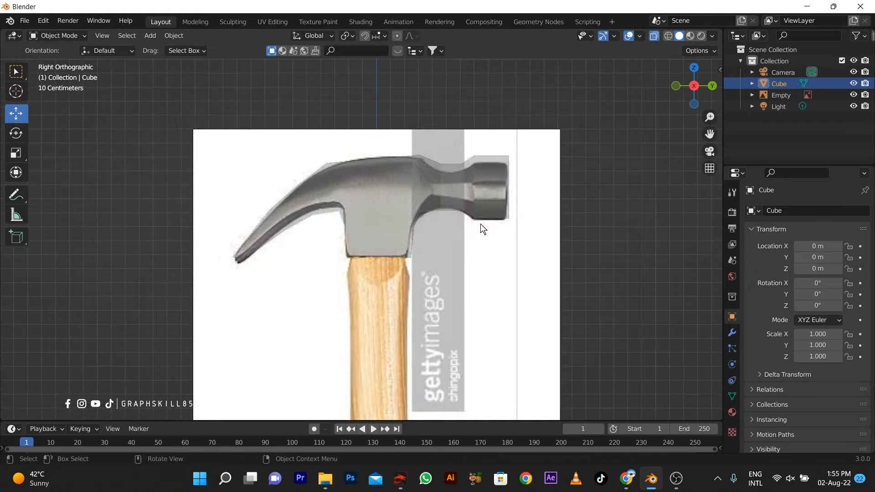
- In the right view, add a new cube for the handle and scale it to 0.22 to match the handle's width
mouse_move(480, 223)
middle_down()
mouse_move(426, 246)
mouse_move(491, 232)
middle_up()
scroll(491, 232, up, 2)
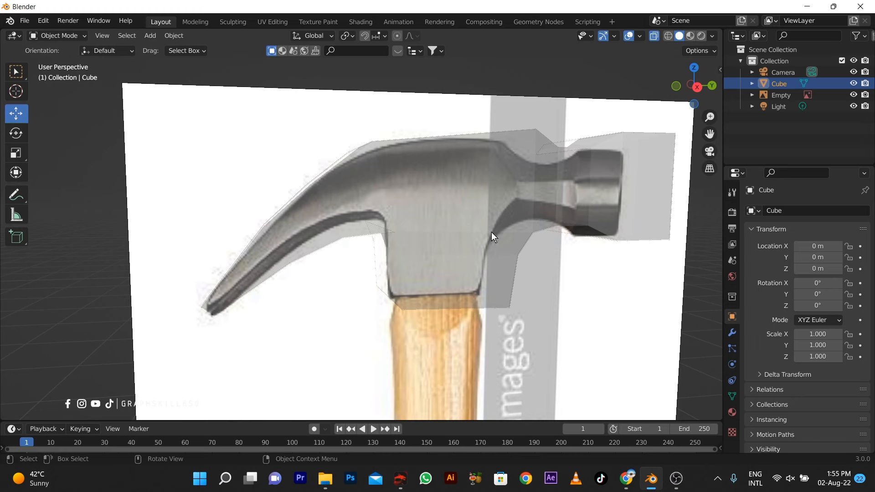
key(KP_1)
key(KP_3)
scroll(403, 266, down, 4)
shift+middle_drag(403, 266, 404, 212)
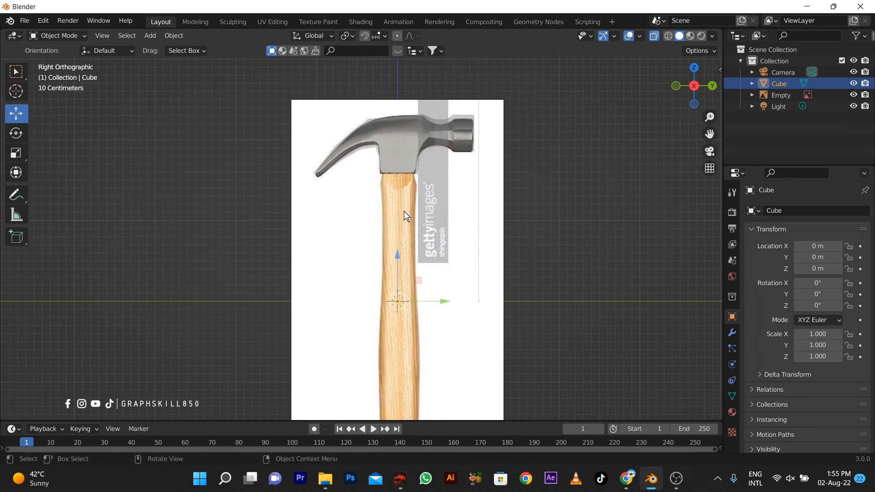
key(shift+a)
mouse_move(368, 89)
click(442, 99)
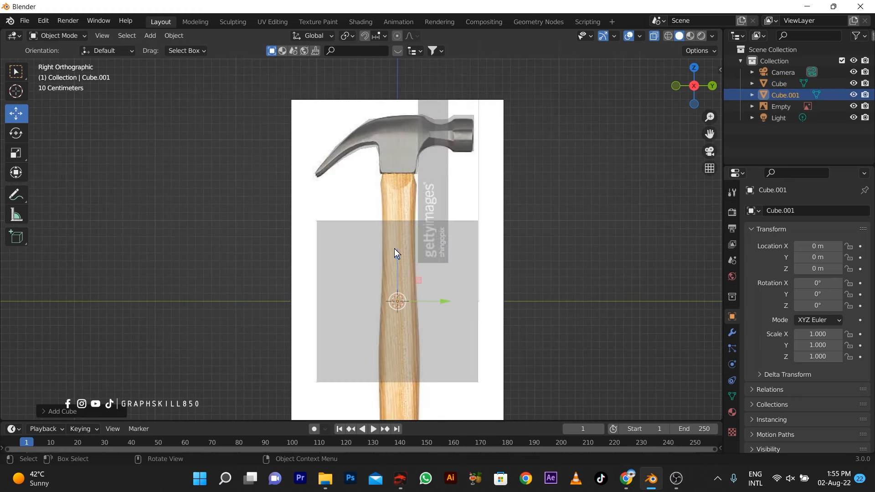
key(s)
click(407, 310)
- Raise the small cube along Z to about 1.38 m, at the top of the wooden handle under the head
key(g)
key(z)
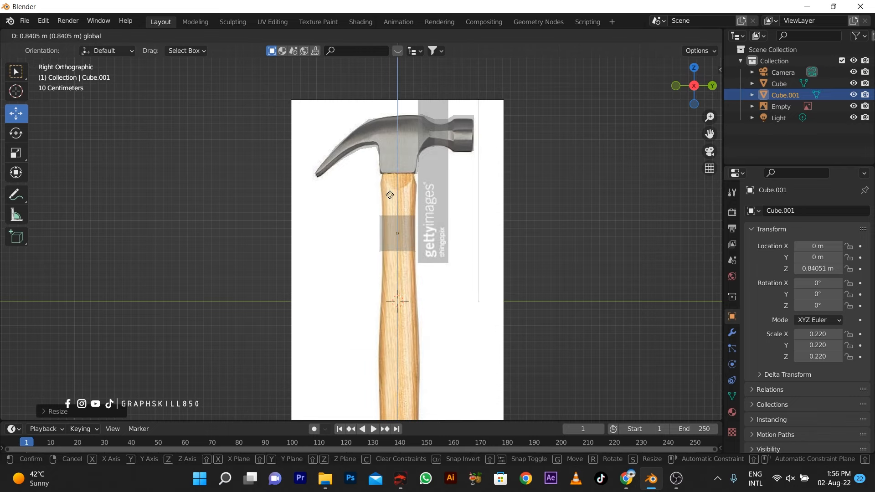
click(392, 159)
scroll(470, 165, up, 3)
scroll(418, 237, down, 1)
scroll(417, 236, up, 5)
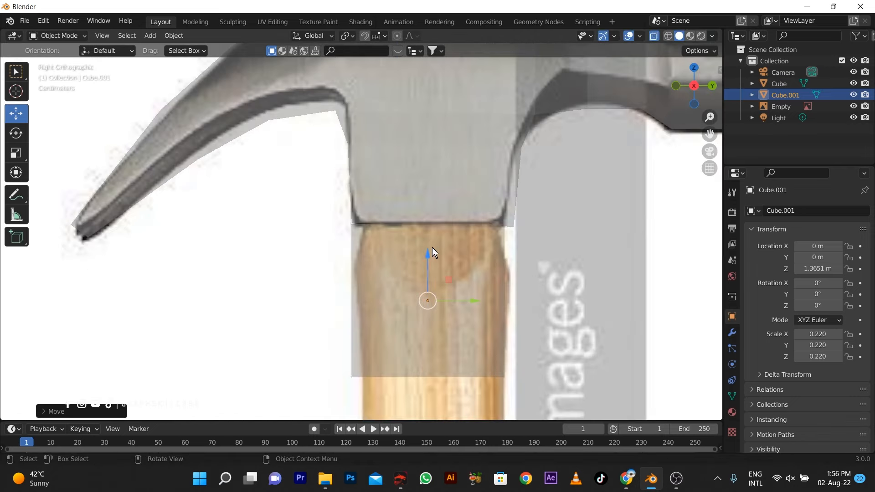
key(g)
key(z)
click(428, 252)
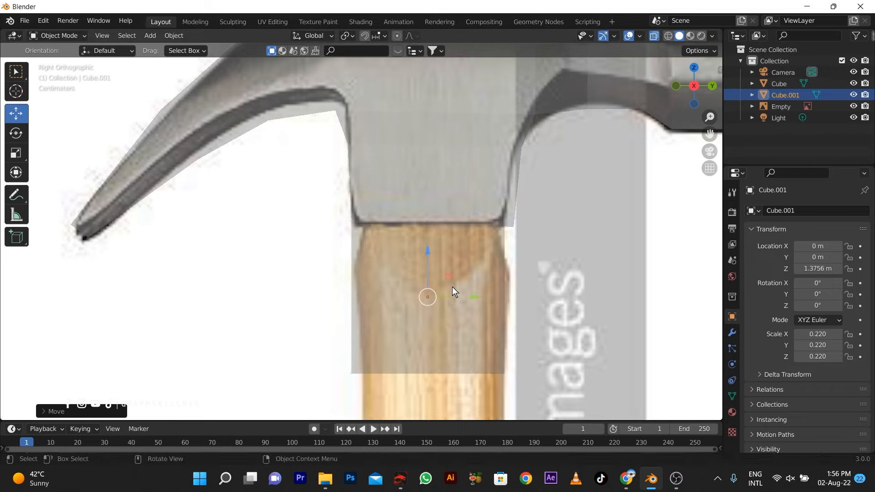
- Shift the handle cube about 0.013 m along Y to centre it on the handle, and raise it to about 1.40 m, overlapping the socket
key(g)
key(y)
click(464, 297)
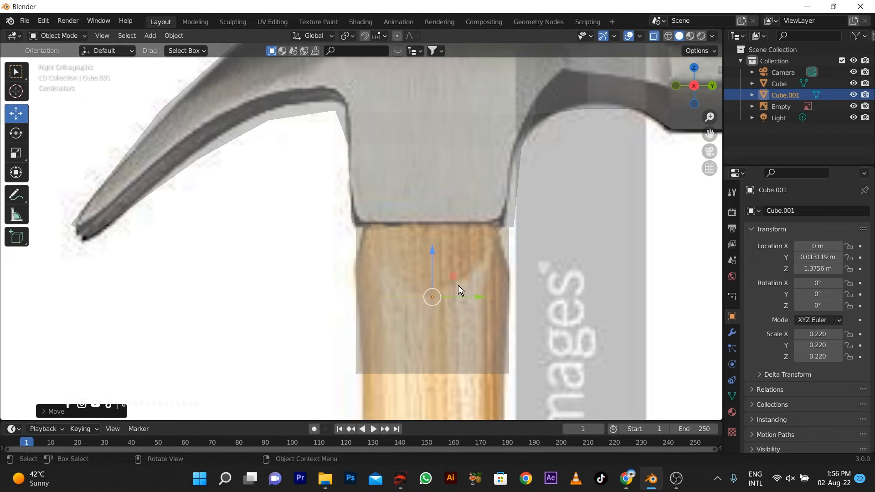
drag(432, 264, 433, 246)
- Select the handle cube's bottom vertices and scale them to about 0.92 to follow the narrower handle in the reference
key(Tab)
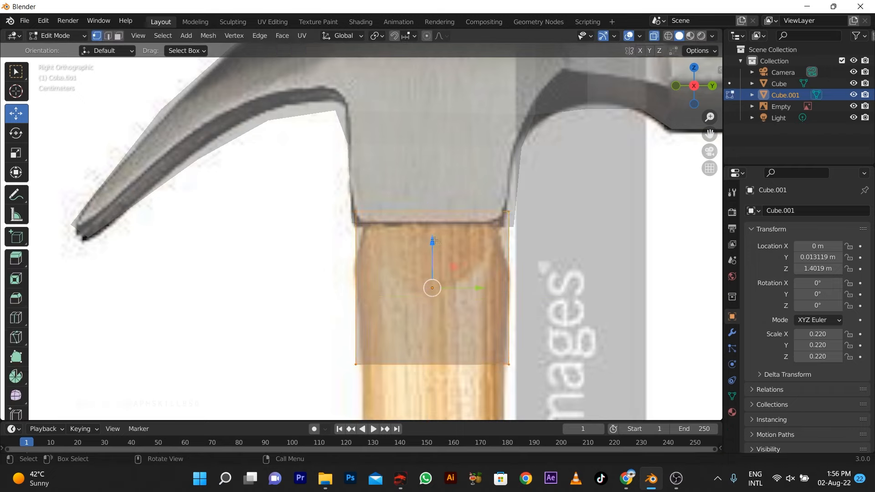
scroll(297, 342, down, 4)
key(b)
drag(482, 276, 297, 342)
key(s)
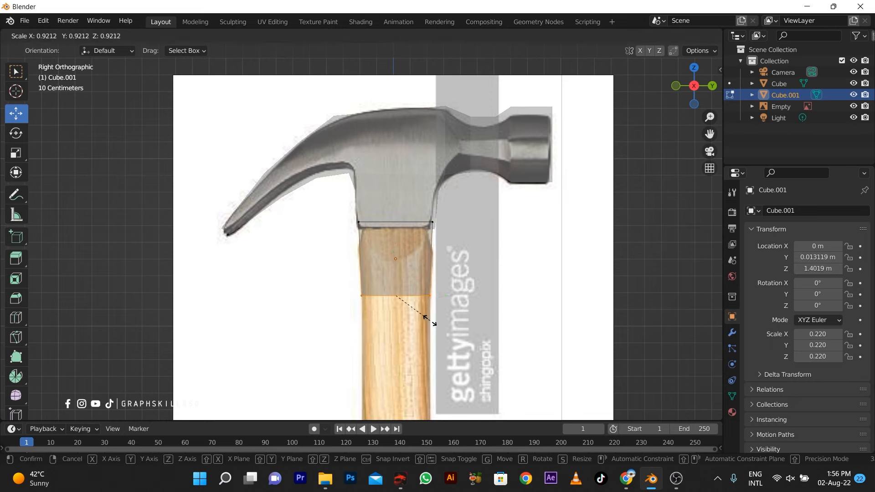
click(436, 324)
- Extrude the handle's bottom face down to about the middle of the reference handle and scale it up slightly to match the outline
scroll(405, 195, down, 3)
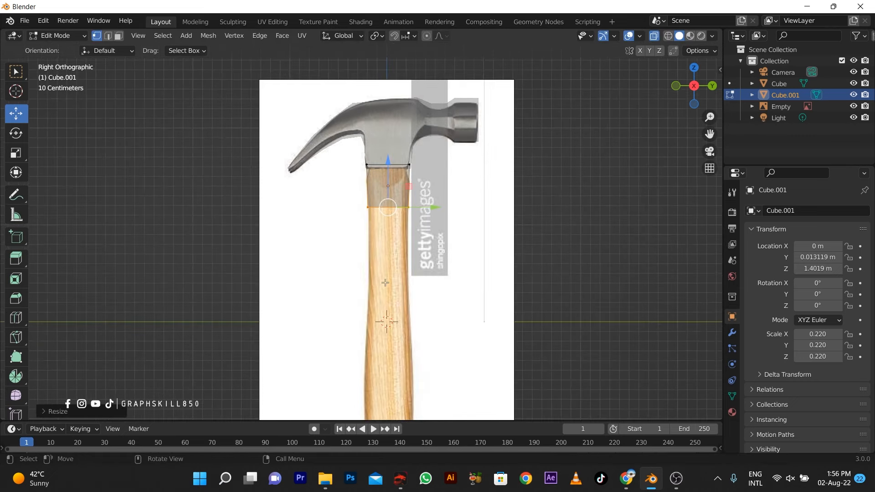
key(e)
click(394, 413)
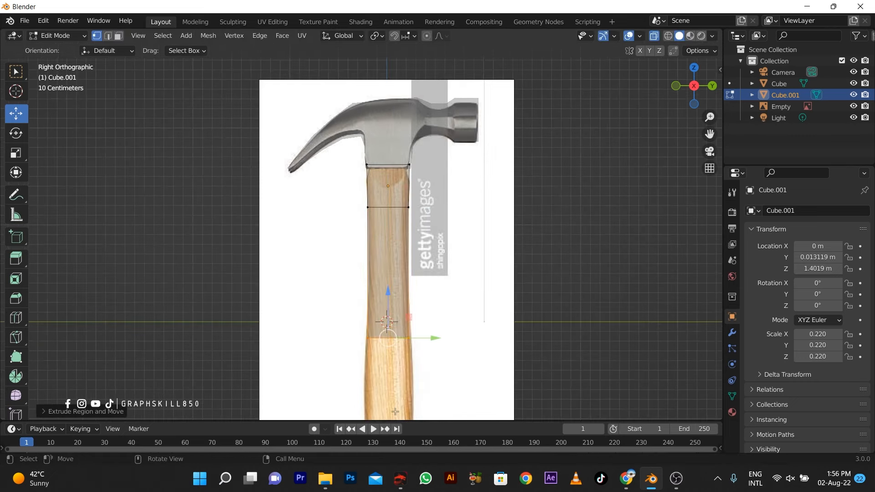
key(s)
click(420, 407)
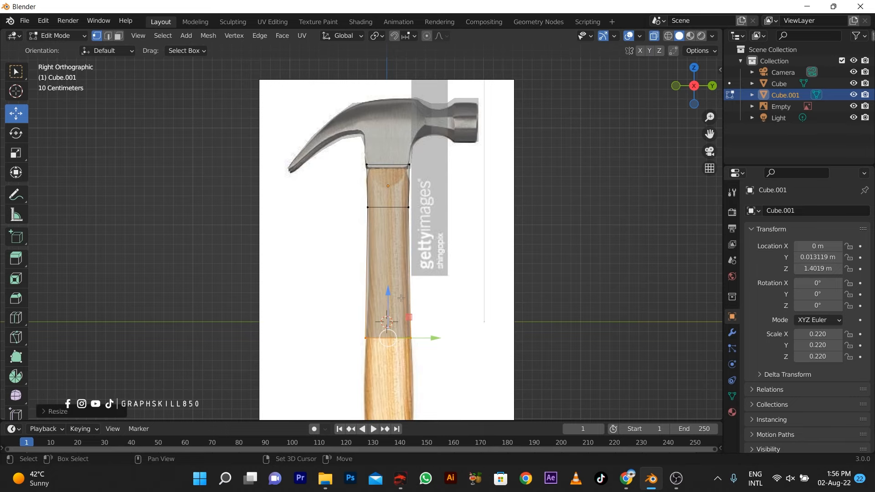
- Extrude two more handle segments down to where the handle's end starts to flare, and widen the lowest edge slightly
shift+middle_drag(401, 384, 415, 219)
key(e)
click(425, 348)
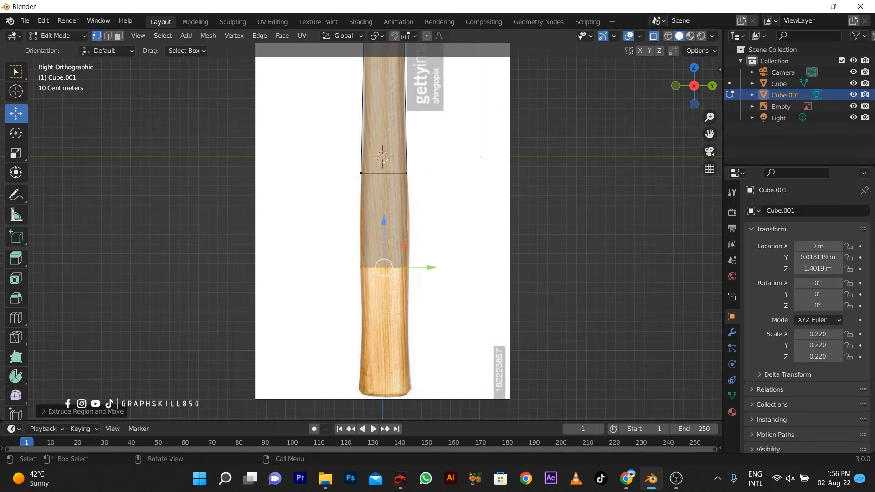
key(e)
click(424, 55)
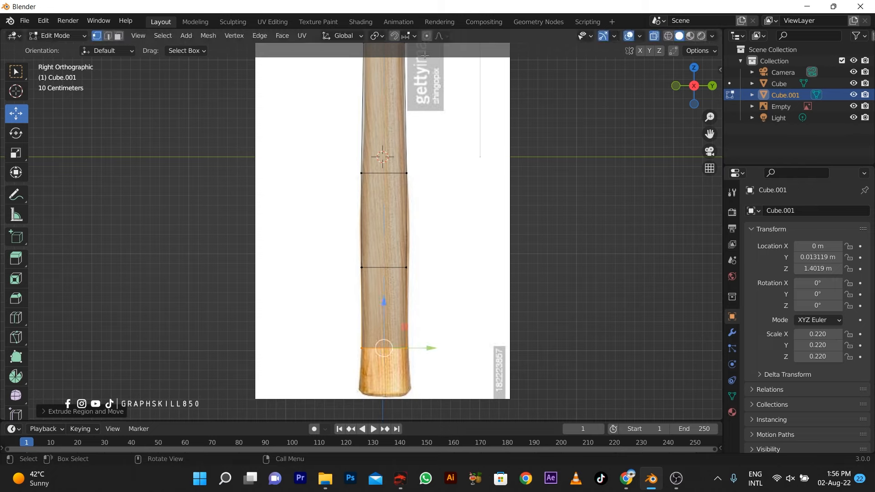
key(s)
click(458, 51)
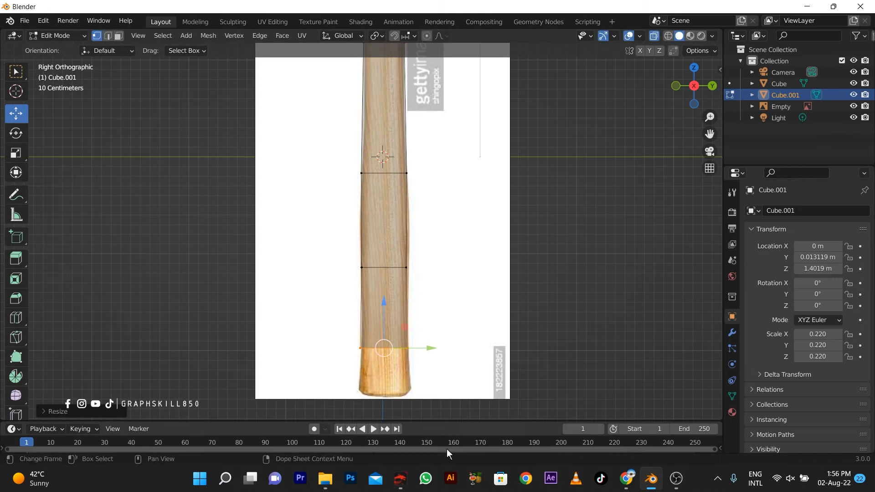
- Extrude a flared segment widened at its end and a short straight cap of about 0.14 m at the handle's bottom, and leave edit mode
key(e)
click(405, 391)
key(s)
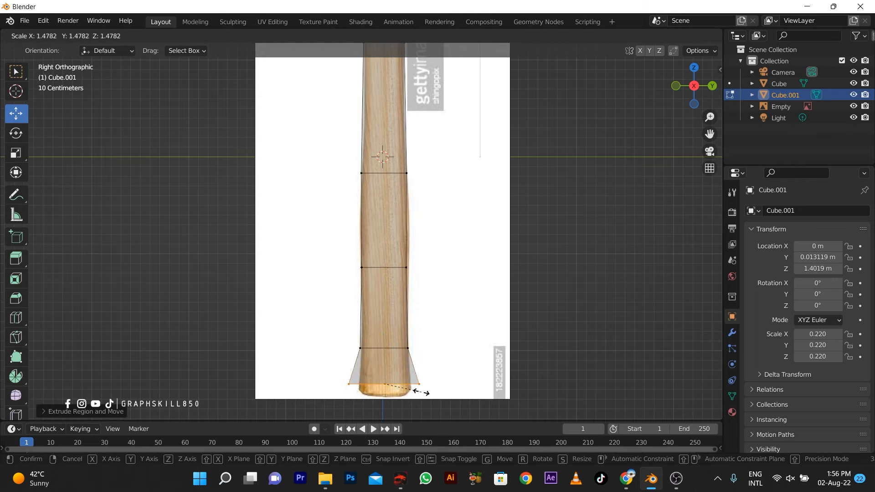
click(418, 392)
key(e)
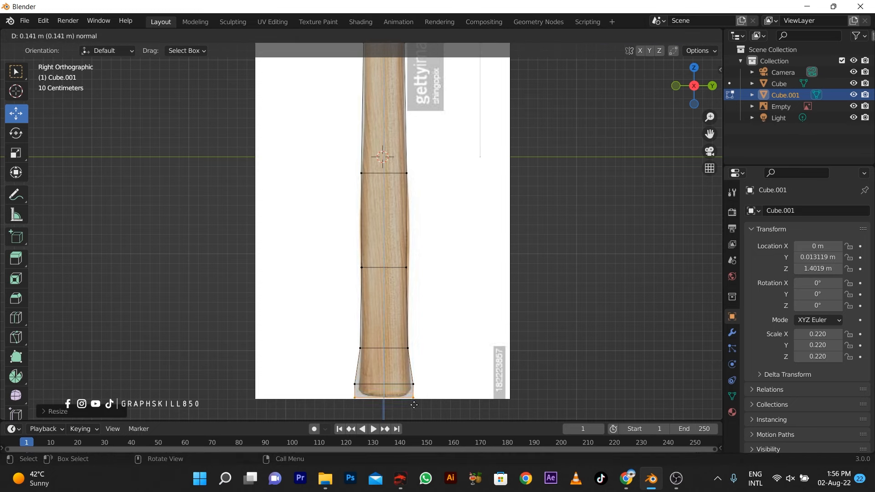
click(416, 405)
shift+middle_drag(389, 183, 390, 196)
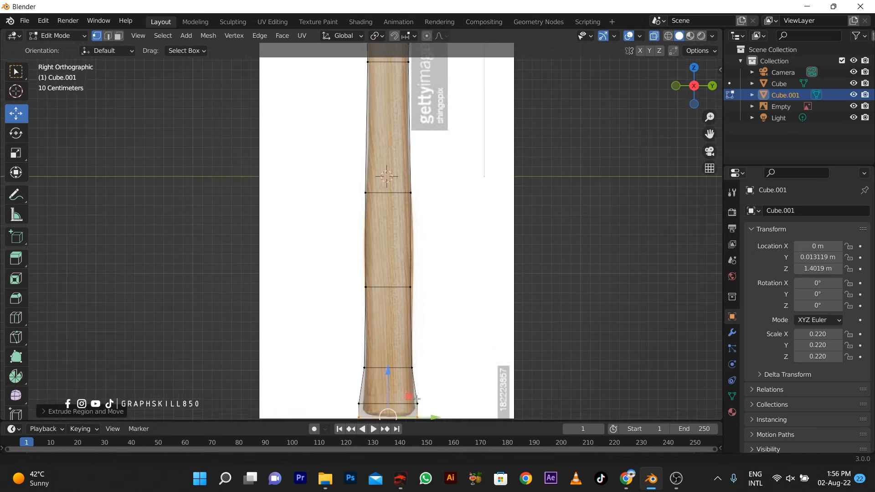
scroll(387, 199, down, 2)
scroll(389, 199, down, 1)
key(Tab)
- Move the reference image about 5.3 m along negative Y, clear of the hammer model
click(390, 186)
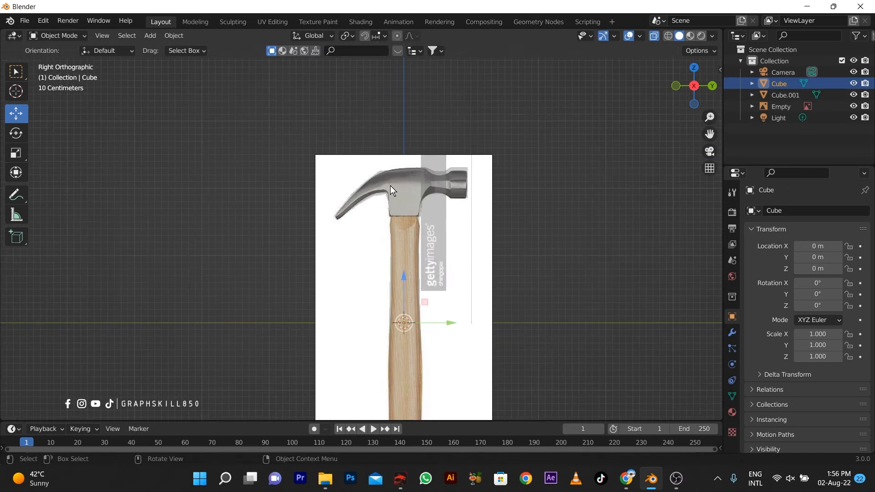
scroll(390, 186, down, 2)
click(340, 225)
key(g)
key(y)
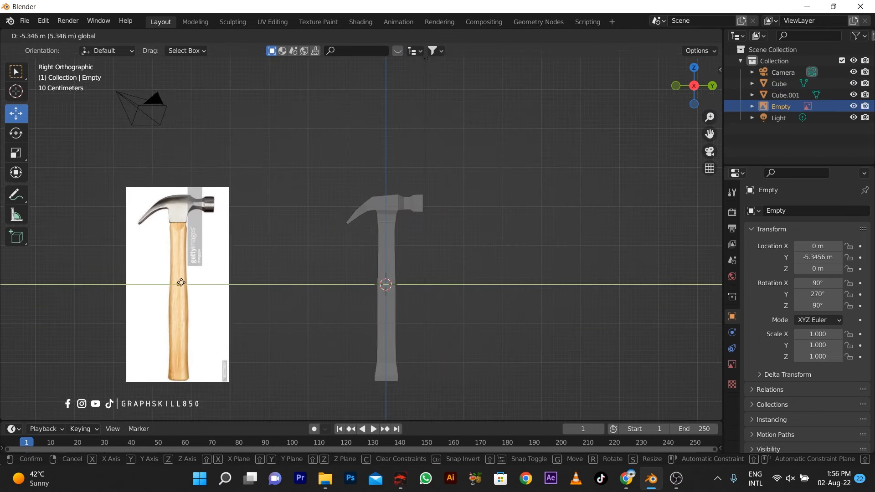
click(364, 210)
- In top view, edit the hammer head and scale the lower section of the claw by about 1.55 along X
mouse_move(363, 209)
middle_down()
mouse_move(260, 277)
mouse_move(260, 308)
mouse_move(360, 206)
middle_up()
scroll(361, 206, up, 3)
middle_drag(459, 131, 420, 197)
click(415, 198)
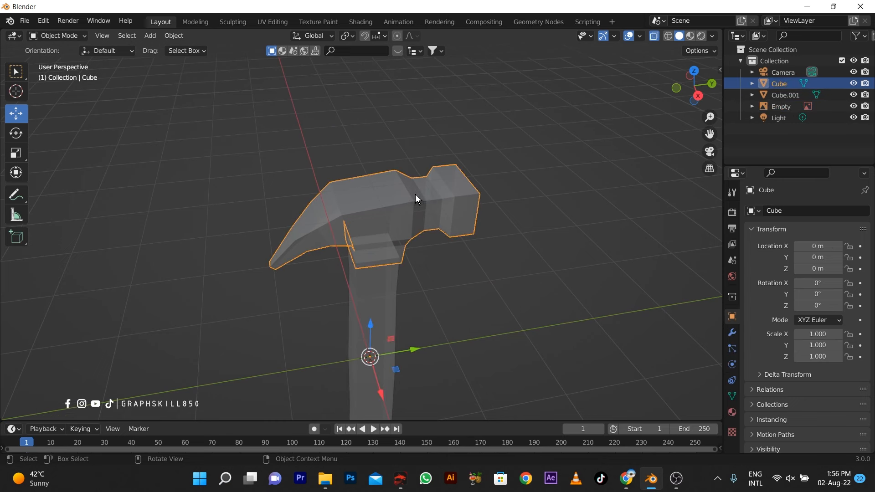
key(KP_7)
scroll(450, 338, up, 3)
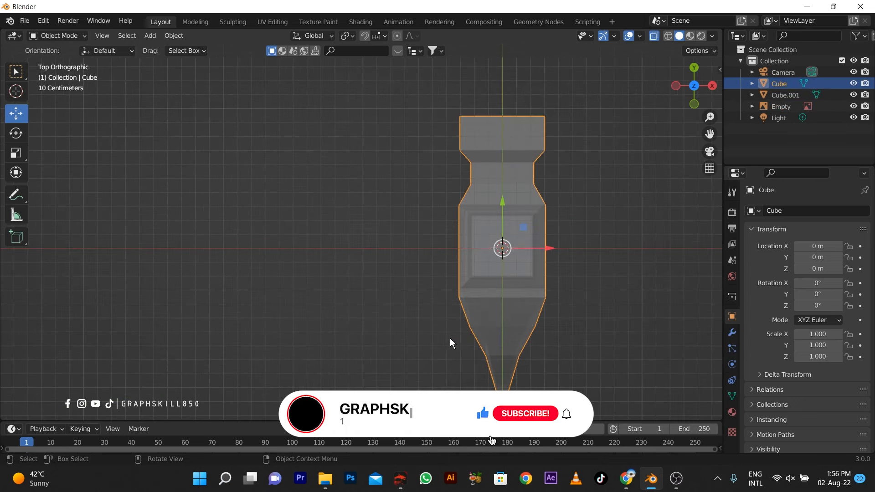
key(Tab)
drag(543, 398, 440, 336)
key(s)
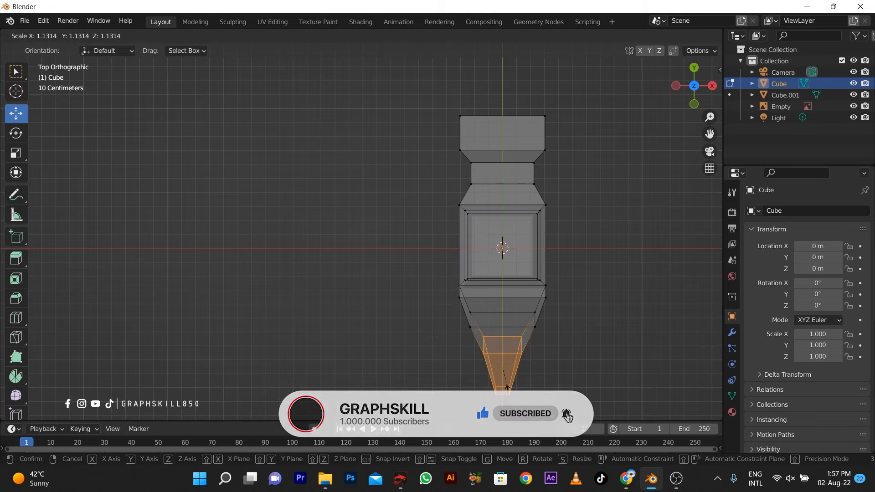
key(x)
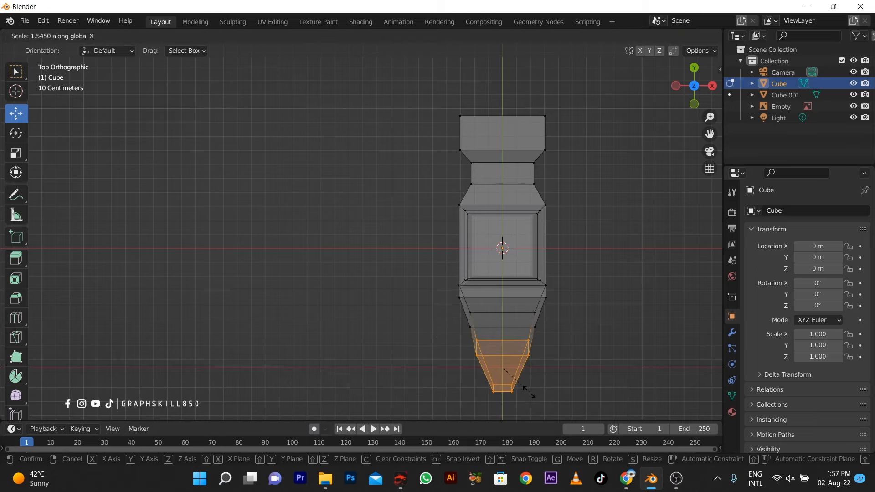
click(532, 393)
- Scale the claw's tip by about 1.95 along X and slightly widen the pair of edge rings above it
key(s)
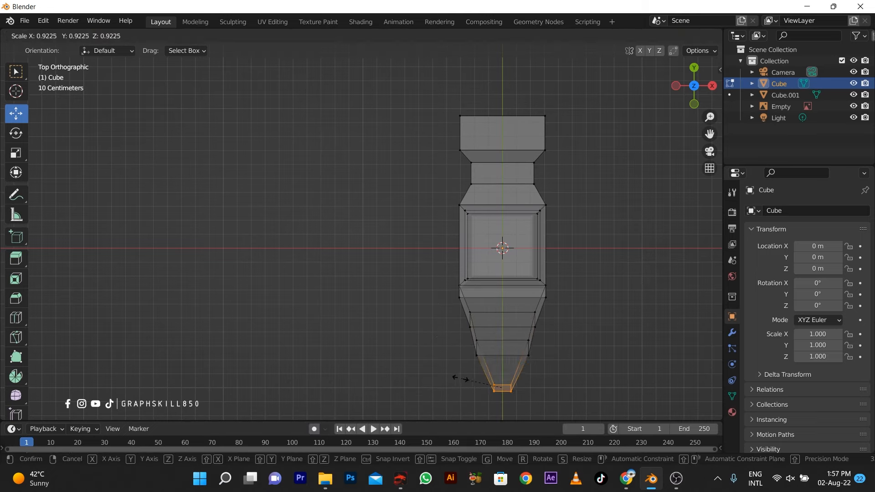
key(x)
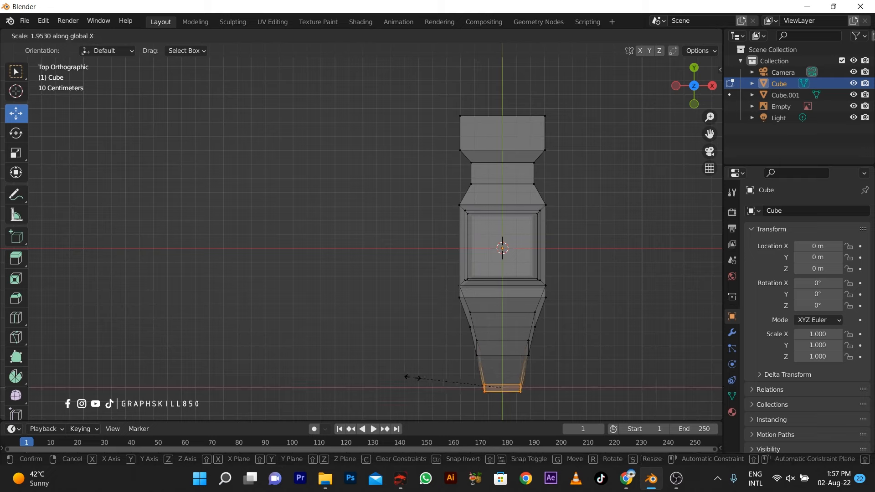
click(412, 377)
drag(549, 369, 445, 333)
key(s)
key(x)
click(441, 337)
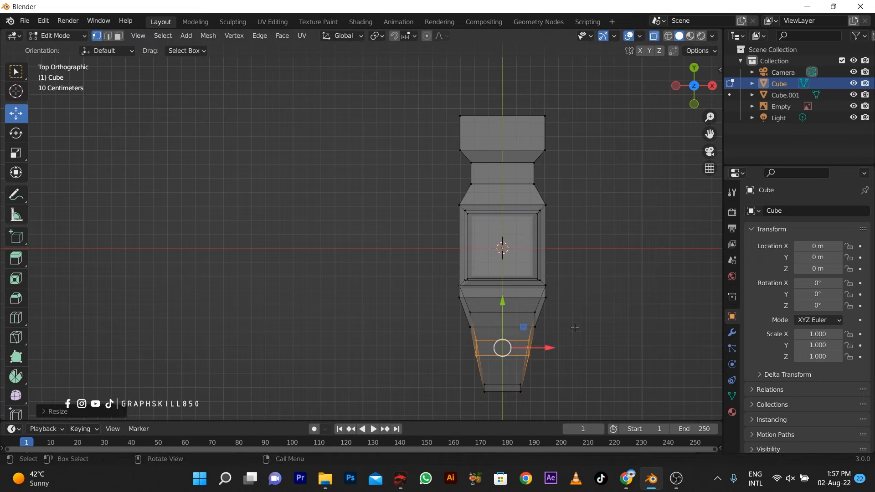
- Widen the claw's upper edge rings slightly along X, and scale the middle rings by about 1.11 along X for an even taper
drag(566, 339, 446, 307)
key(s)
key(x)
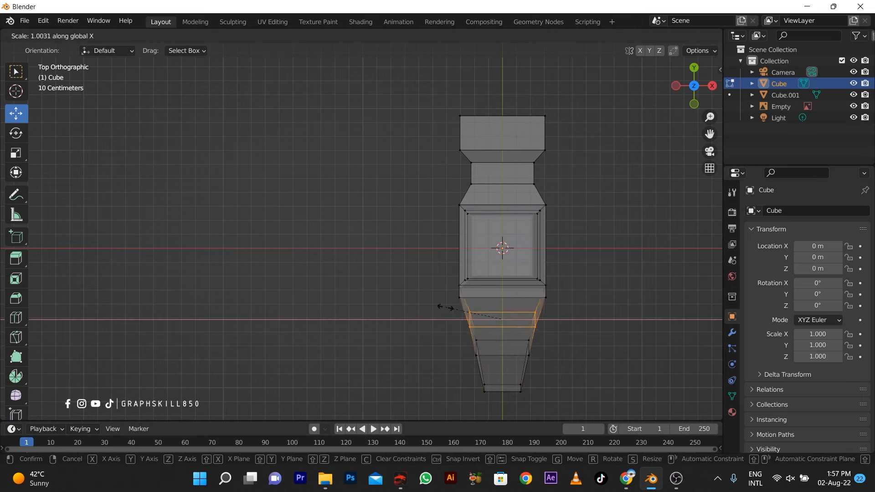
click(435, 308)
drag(574, 368, 451, 332)
key(s)
key(x)
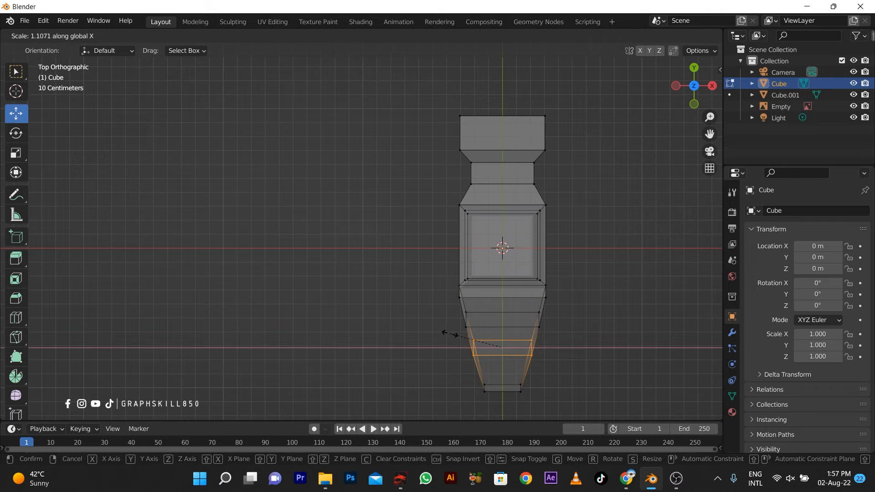
click(449, 335)
- Thin the claw's tip by scaling its end vertices to about 0.4 along Y
drag(568, 398, 474, 377)
right_click(447, 371)
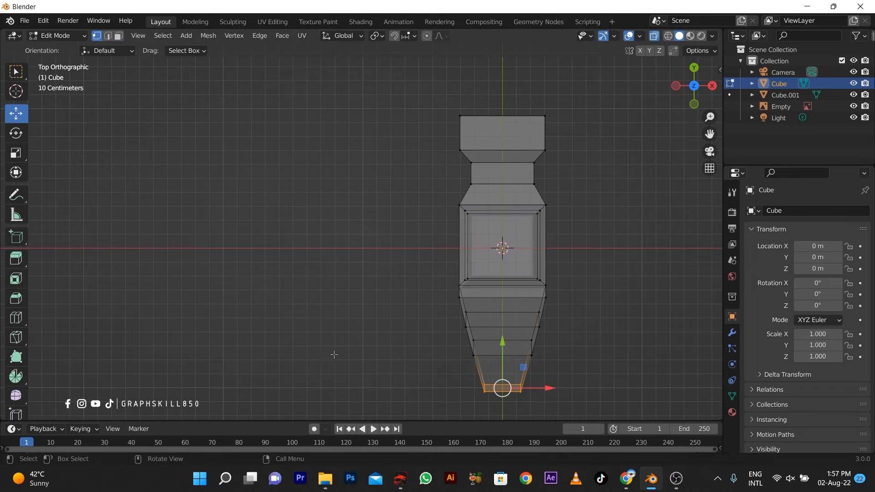
middle_drag(334, 355, 282, 242)
key(s)
key(z)
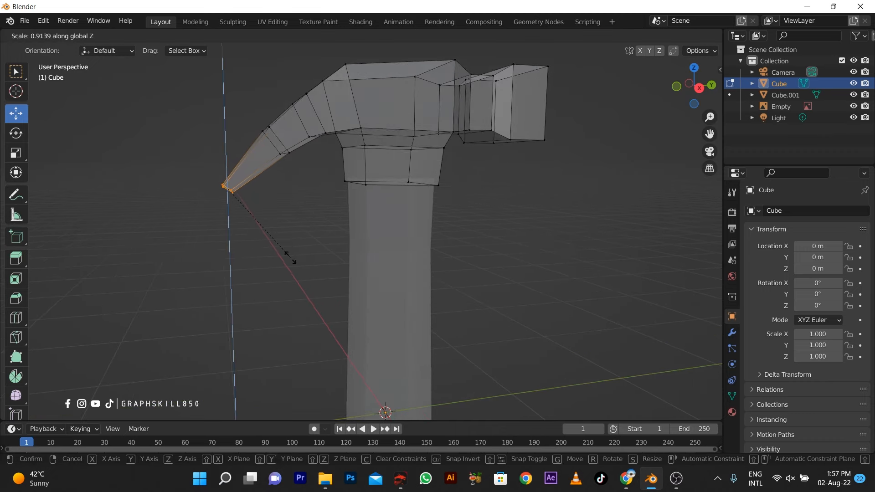
key(y)
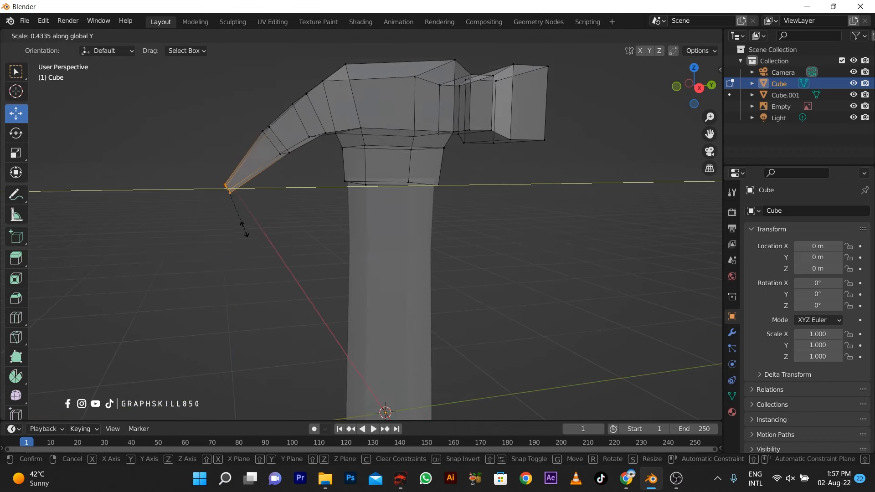
click(250, 218)
- Turn off X-ray and add a Subdivision Surface modifier to the hammer head with 4 viewport levels
middle_drag(250, 218, 384, 247)
click(654, 36)
middle_drag(579, 201, 624, 221)
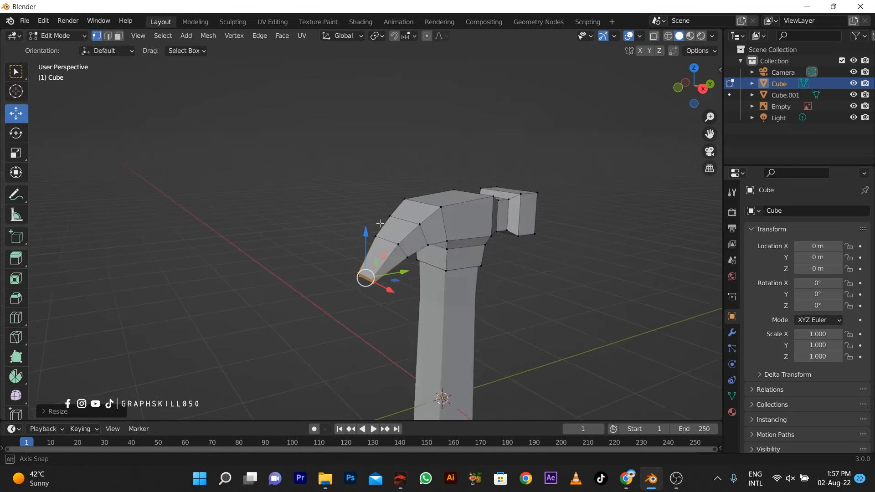
click(732, 334)
click(766, 210)
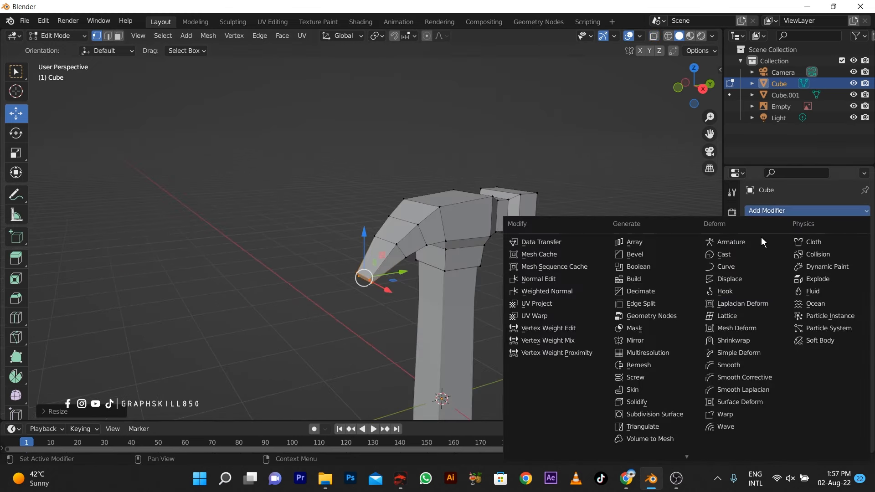
click(663, 414)
middle_drag(501, 227, 449, 212)
scroll(449, 214, up, 2)
click(850, 260)
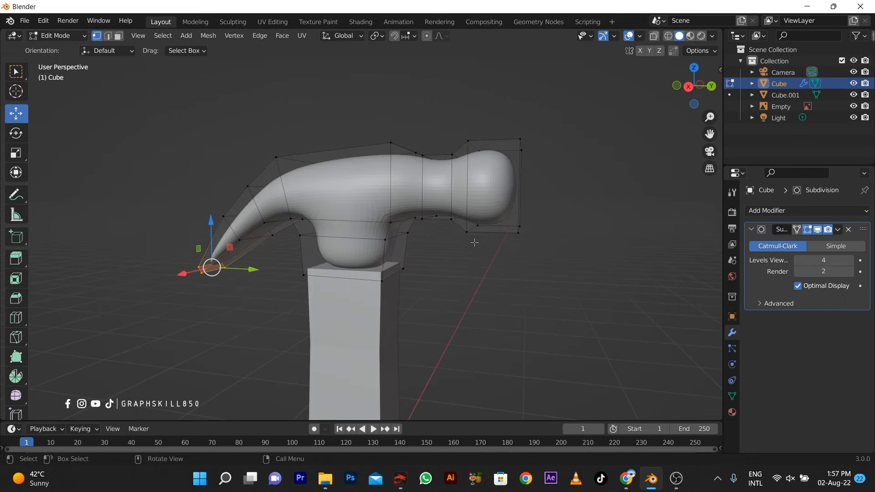
- Add a loop cut around the striking end and slide it against the front face's edge to sharpen it
key(Tab)
key(Tab)
key(ctrl+r)
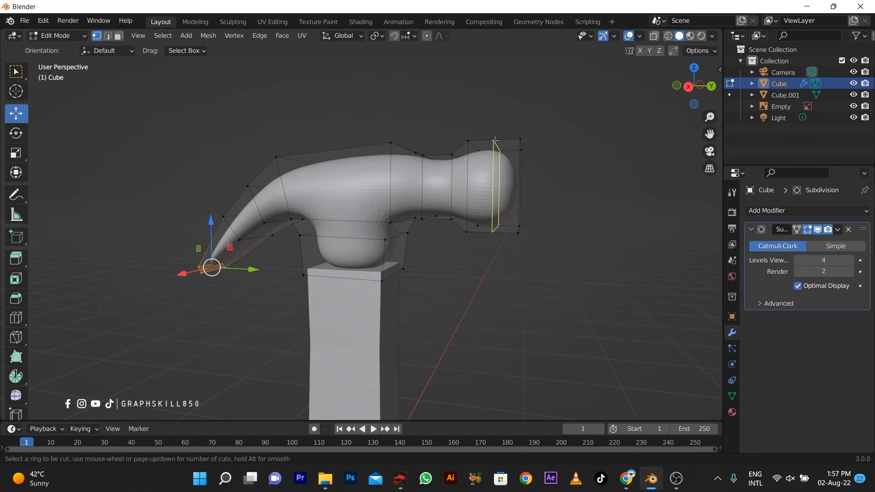
click(495, 141)
click(537, 142)
middle_drag(470, 198, 482, 201)
- In right view, add a loop cut slid onto the rear edge of the striking end
key(KP_1)
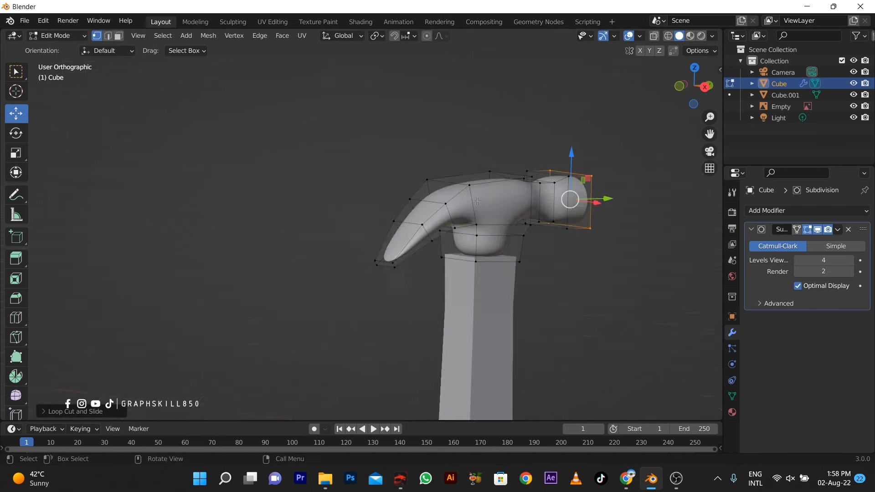
key(KP_3)
key(ctrl+r)
scroll(482, 169, up, 3)
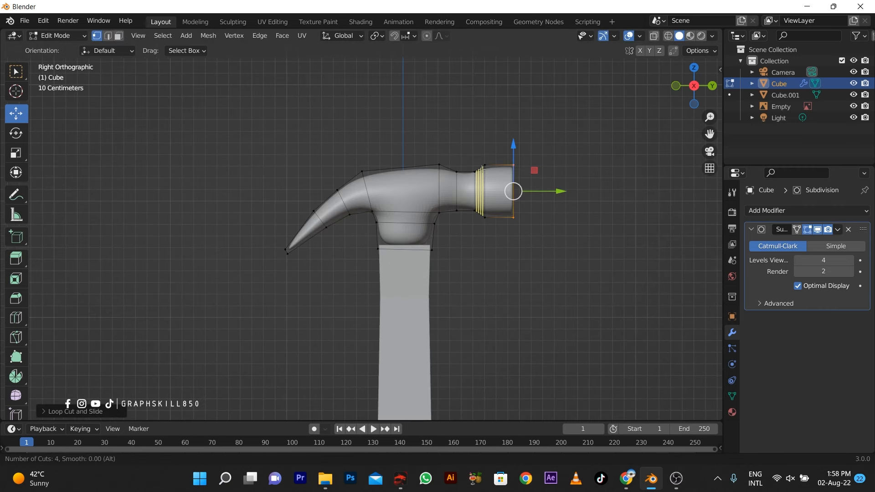
click(478, 167)
click(480, 177)
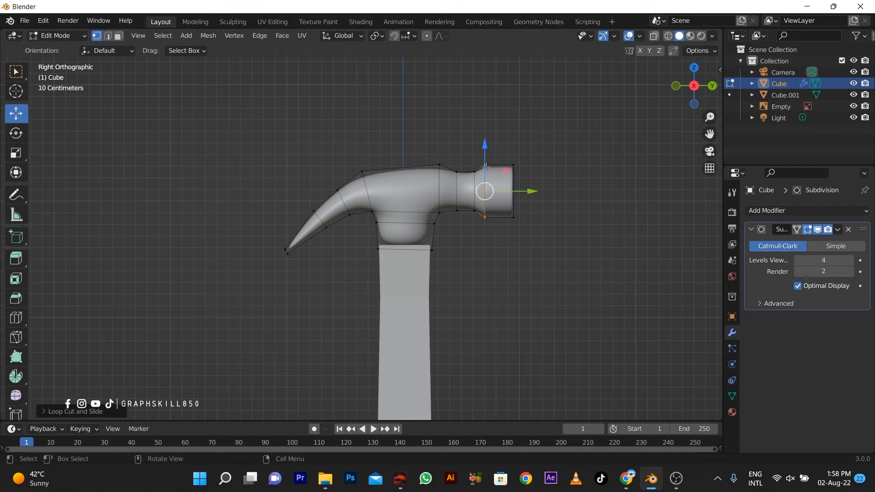
- Add two loop cuts around the neck and slide one against each of its end edges
scroll(481, 178, up, 5)
key(ctrl+r)
click(476, 150)
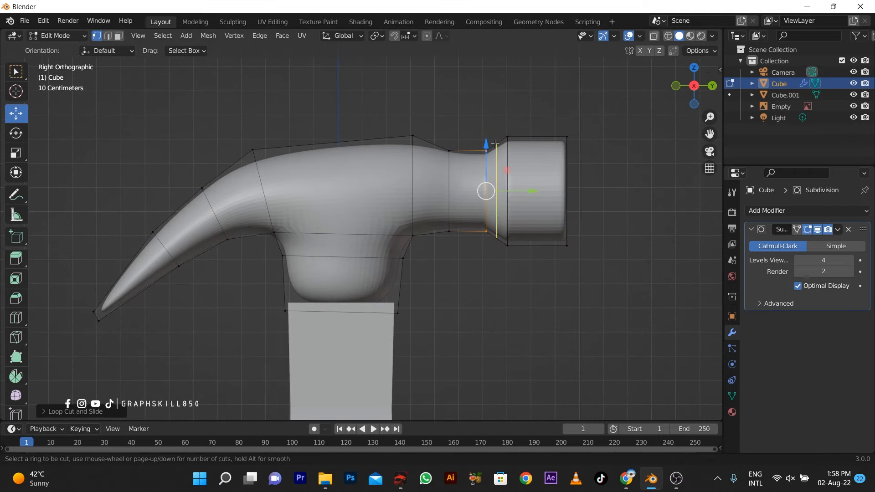
click(470, 154)
key(ctrl+r)
click(457, 150)
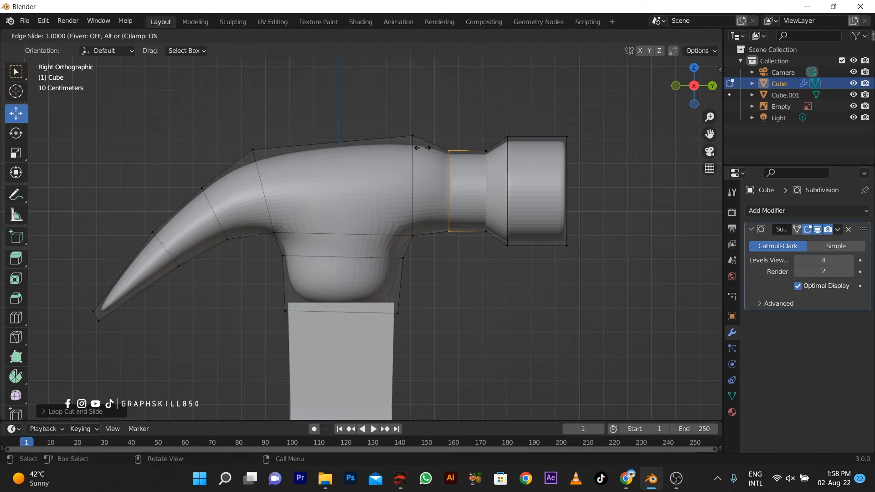
click(424, 147)
- Add a loop cut on the taper behind the neck and slide it fully against the head's main body
key(ctrl+r)
click(428, 142)
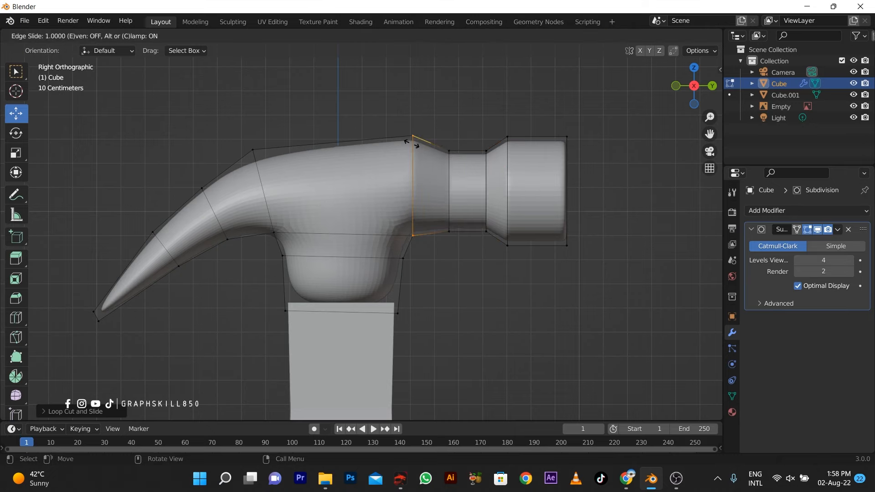
click(406, 142)
key(ctrl+e)
key(Escape)
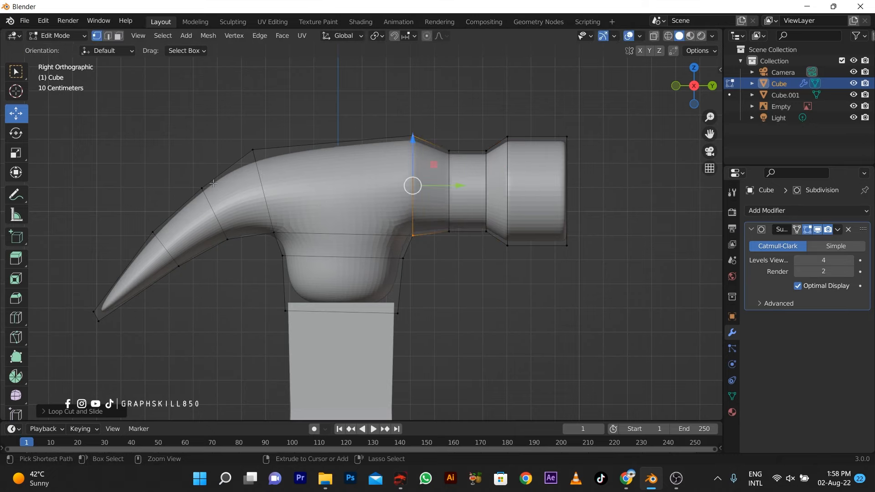
- Try a loop cut across the upper claw close to the head's main body, then undo it
key(ctrl+r)
click(242, 154)
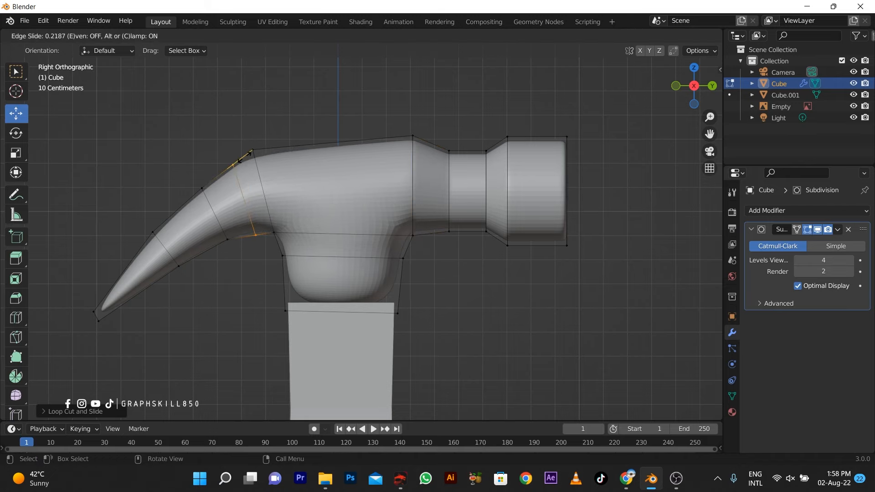
click(236, 170)
key(ctrl+z)
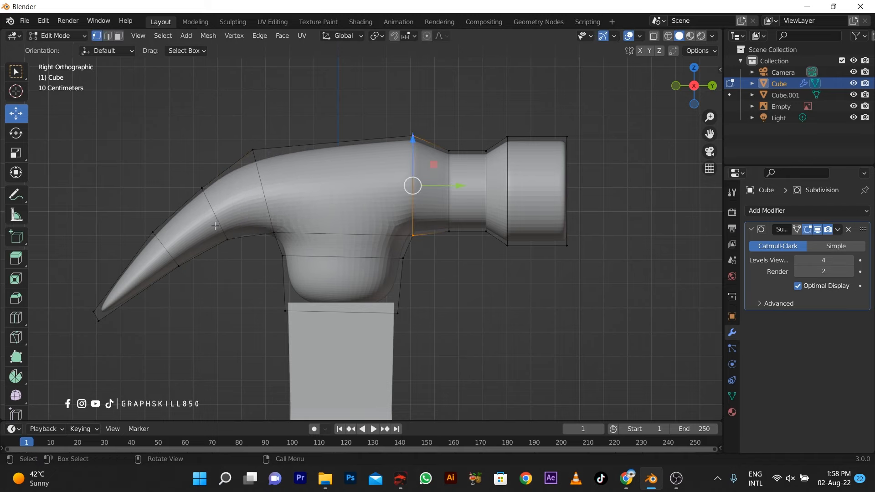
- Select the top vertices of the head's main body and raise them about 0.043 m along Z
alt+click(445, 191)
drag(236, 130, 447, 164)
key(g)
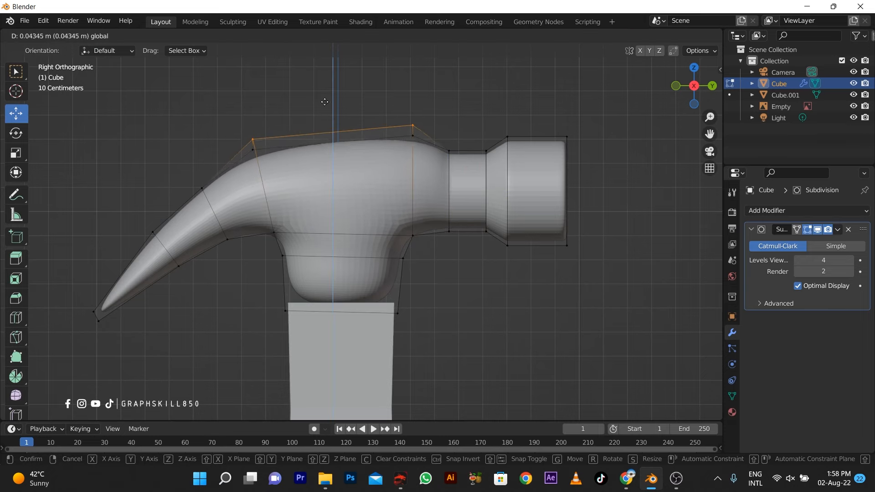
click(325, 102)
scroll(406, 259, up, 1)
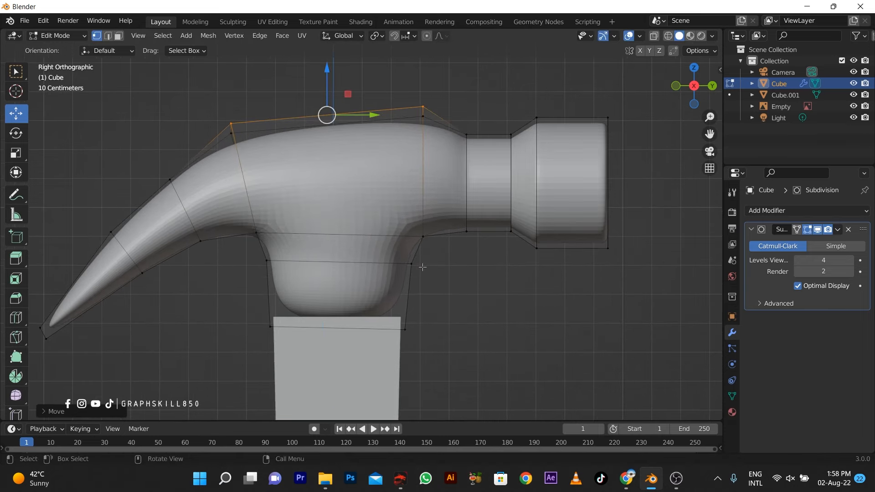
- Scale the collar's upper row of vertices by about 1.21 and its bottom row up slightly
drag(433, 253, 256, 284)
key(s)
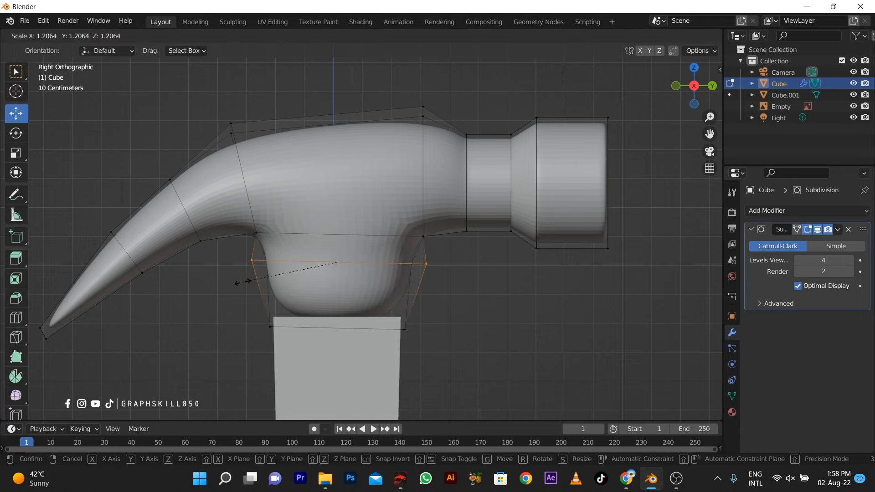
click(237, 282)
drag(459, 301, 210, 365)
key(s)
click(186, 371)
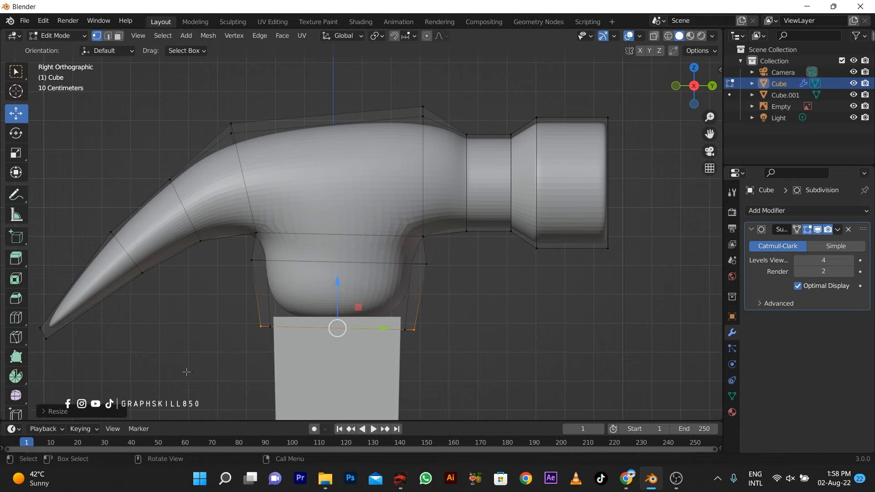
- Undo the collar scaling, the raised top vertices and all loop cuts, back to the uncut subdivided head
key(ctrl+z)
key(ctrl+z)
key(ctrl+z)
middle_drag(481, 202, 410, 197)
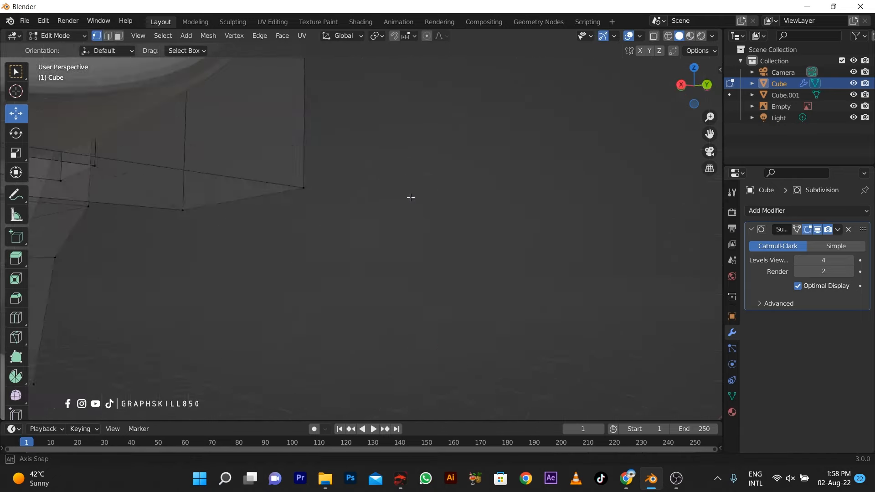
scroll(410, 197, down, 4)
middle_drag(292, 230, 368, 276)
key(ctrl+z)
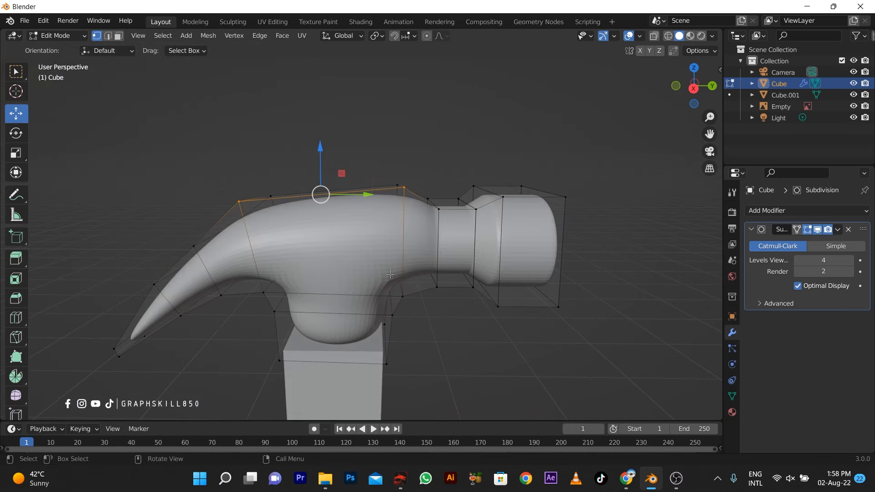
key(KP_5)
key(ctrl+z)
key(ctrl+z)
key(ctrl+z)
key(ctrl+z)
key(ctrl+z)
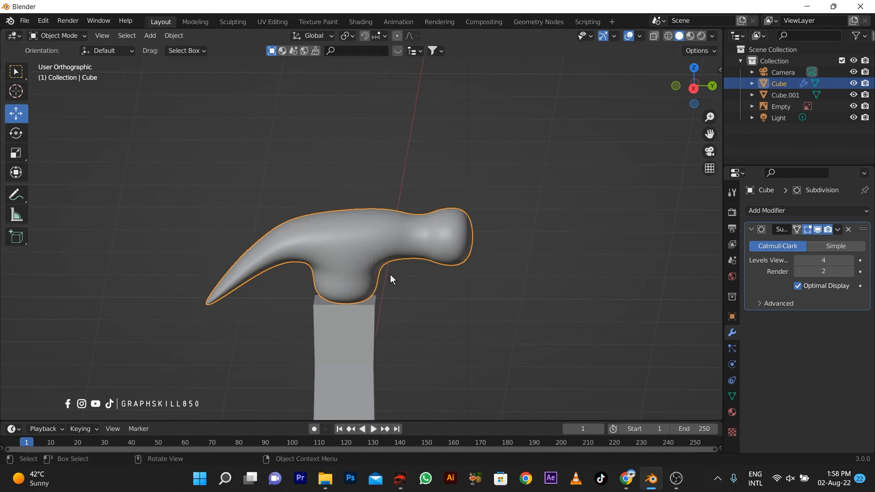
- With X-ray on in right view, add a loop cut around the striking end and slide it against the front face
key(KP_3)
key(alt+z)
scroll(405, 216, up, 2)
key(Tab)
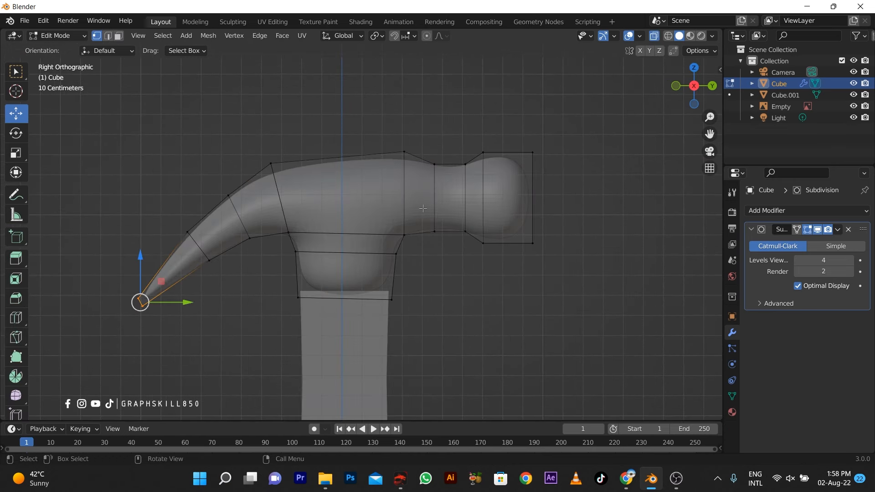
drag(573, 117, 490, 318)
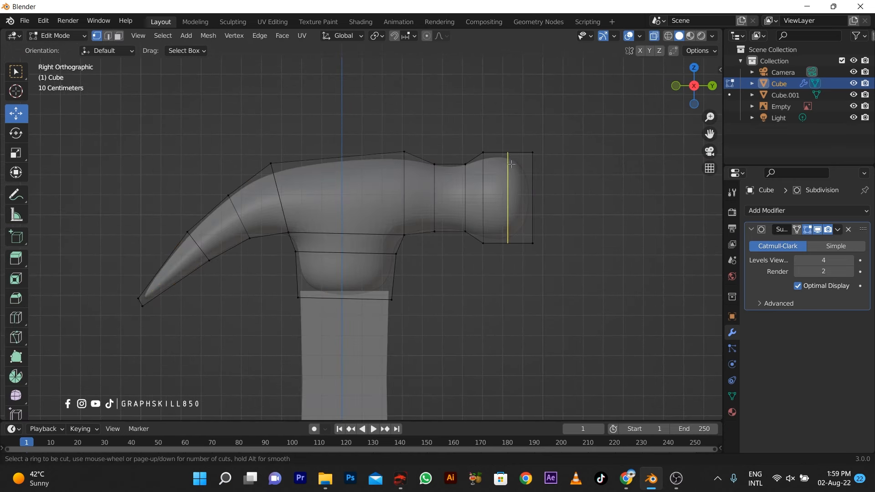
key(g)
key(g)
click(603, 169)
- Add loop cuts in the striking end and its taper, sliding both against the striking end's rear edge
key(ctrl+r)
click(496, 154)
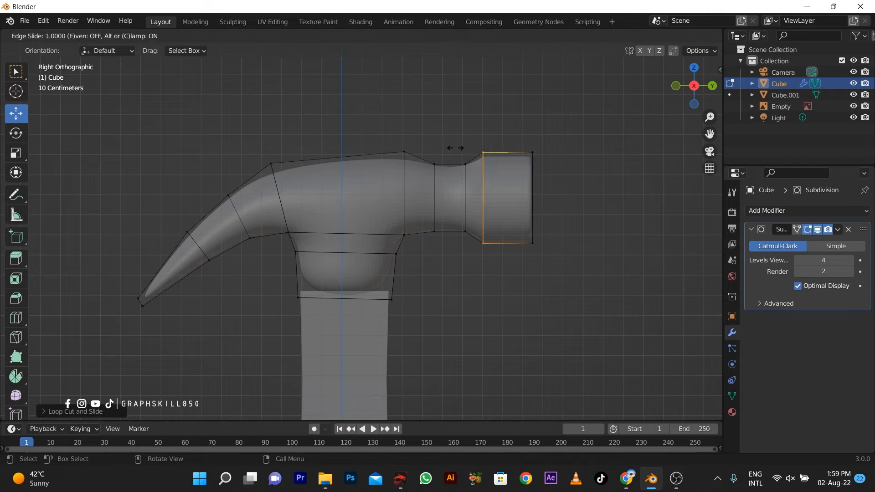
click(455, 147)
key(ctrl+r)
click(474, 158)
click(478, 151)
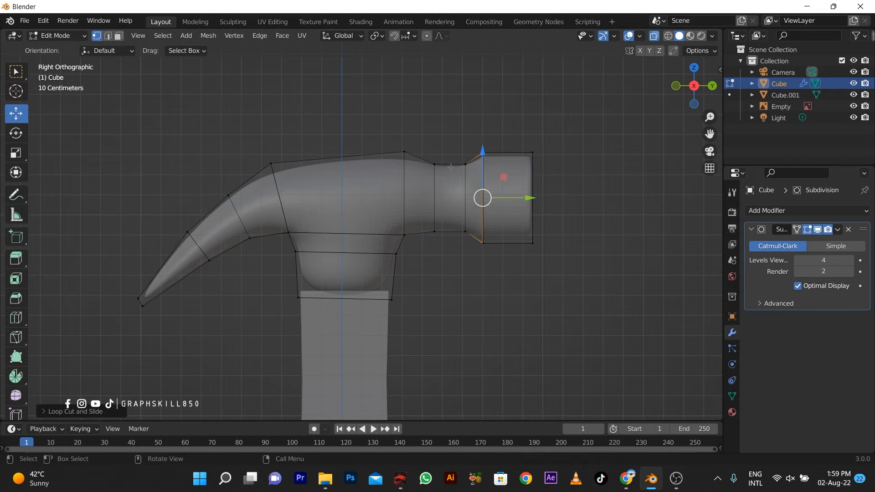
- Add two loop cuts around the neck and slide one against each of its ends
key(ctrl+r)
click(450, 173)
click(446, 168)
key(ctrl+r)
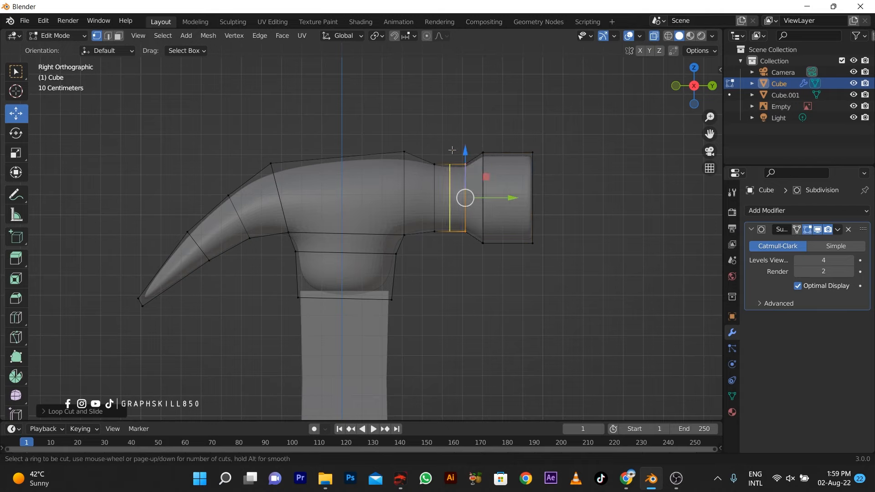
click(447, 167)
click(403, 160)
- Add a loop cut around the collar and slide it against the bottom edge above the handle
drag(414, 285, 245, 357)
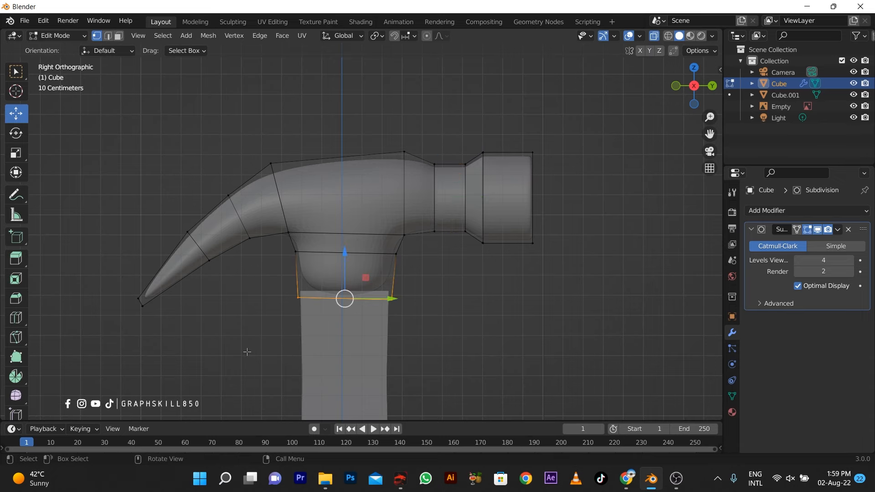
key(ctrl+r)
click(299, 292)
click(285, 326)
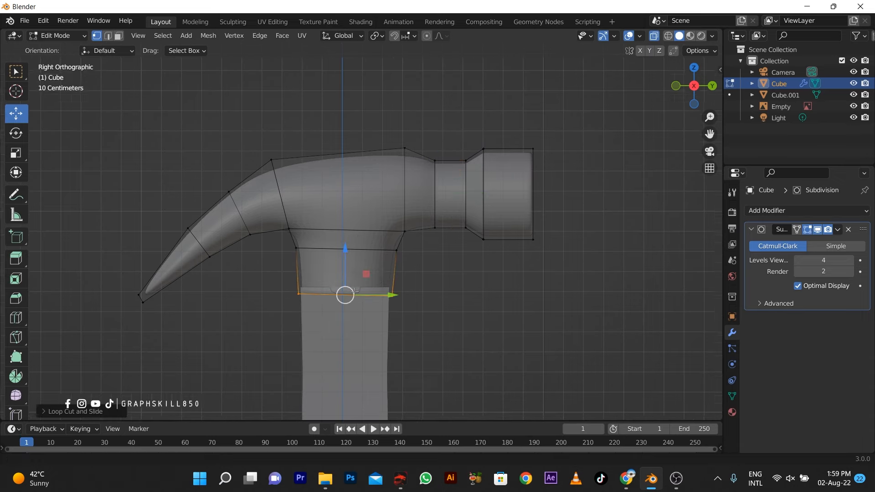
- Select the lower row of vertices of the head's main body and move it down about 0.06 m along Z
scroll(310, 282, up, 3)
key(b)
drag(321, 259, 300, 190)
key(s)
click(312, 260)
key(g)
key(z)
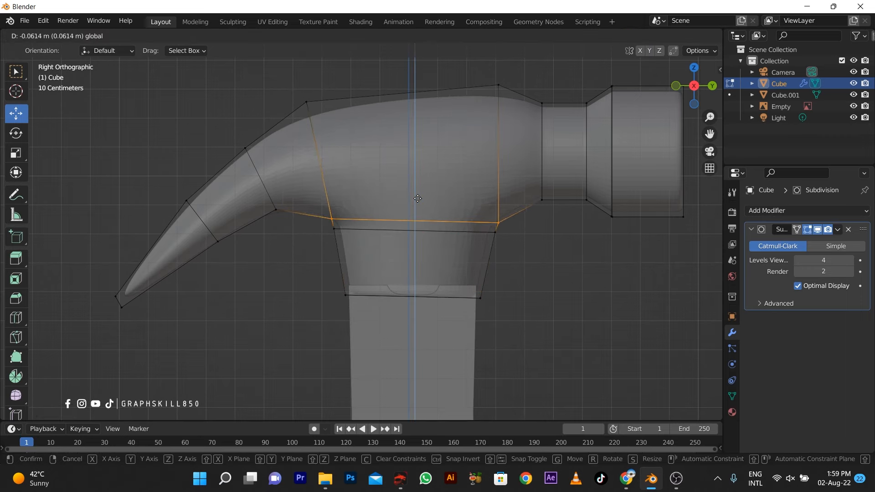
click(418, 196)
scroll(463, 218, down, 3)
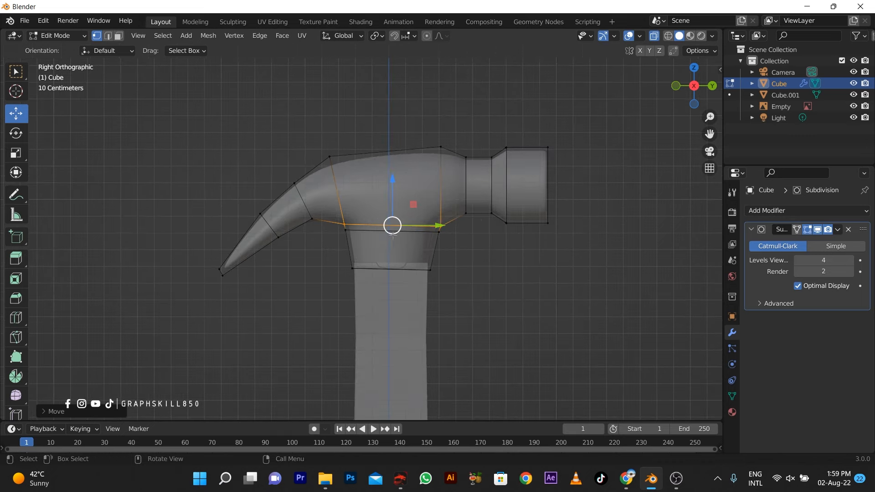
- Add a loop cut around the claw's last section and slide it against the tip
scroll(274, 219, up, 1)
drag(218, 197, 178, 226)
key(ctrl+r)
click(240, 259)
click(195, 307)
scroll(176, 307, up, 4)
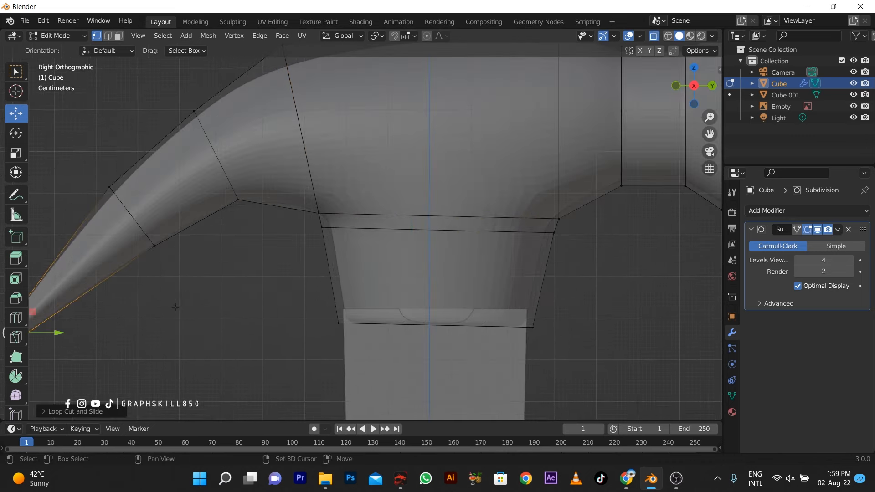
shift+middle_drag(175, 307, 282, 274)
scroll(241, 289, down, 4)
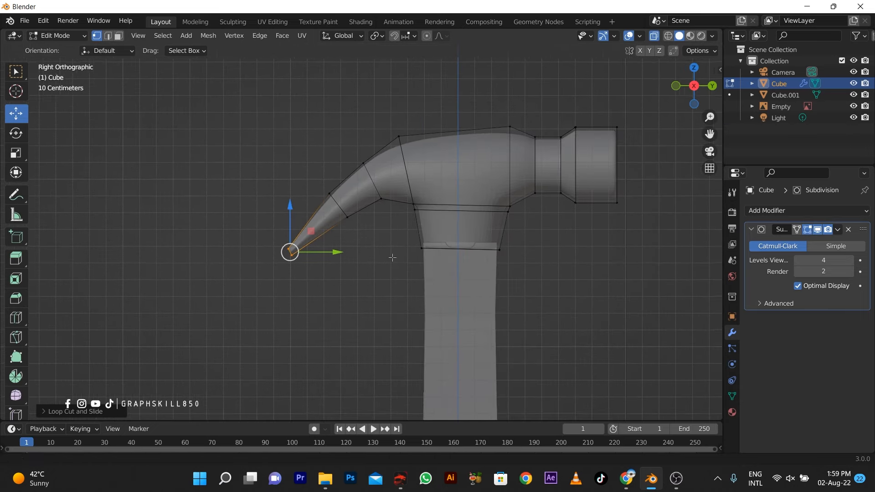
scroll(575, 157, up, 3)
drag(661, 102, 557, 295)
key(s)
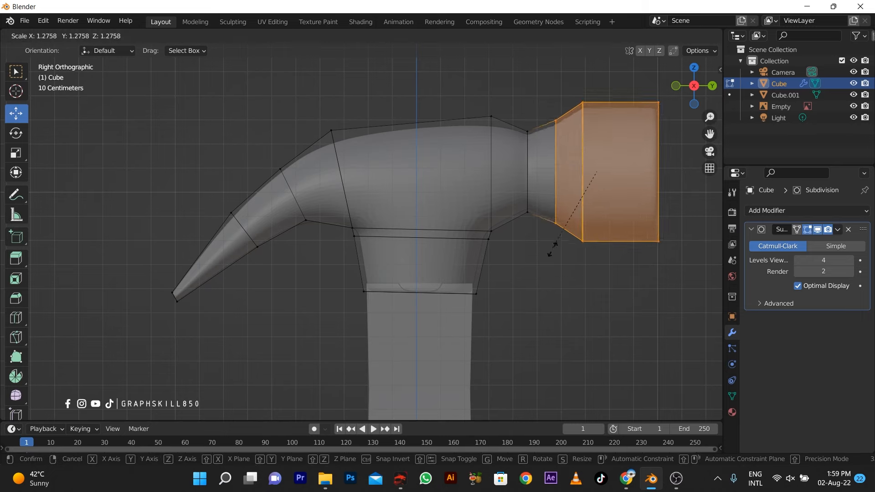
key(Escape)
- Select only the striking end's cylinder, without its taper, and scale it up slightly
drag(664, 105, 568, 269)
key(s)
key(Escape)
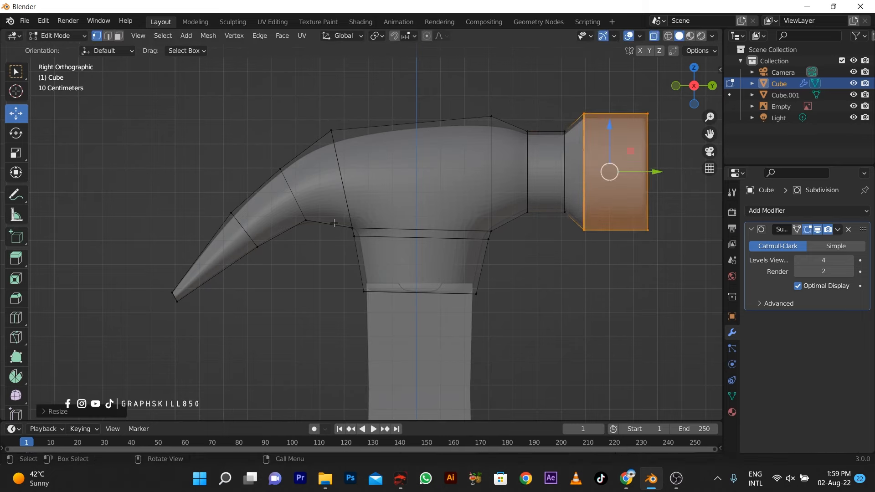
- Raise the top vertices of the head's main body slightly along Z and return to Object Mode
drag(292, 103, 506, 154)
key(g)
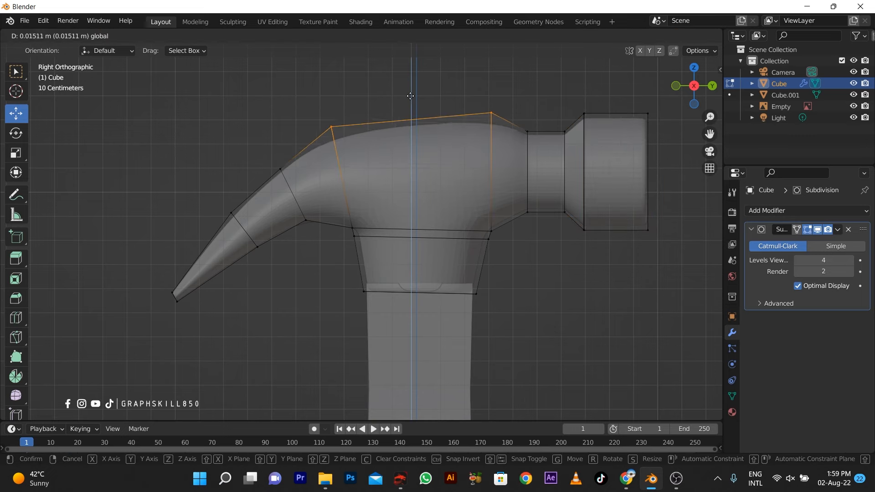
click(465, 137)
scroll(356, 121, down, 2)
key(Tab)
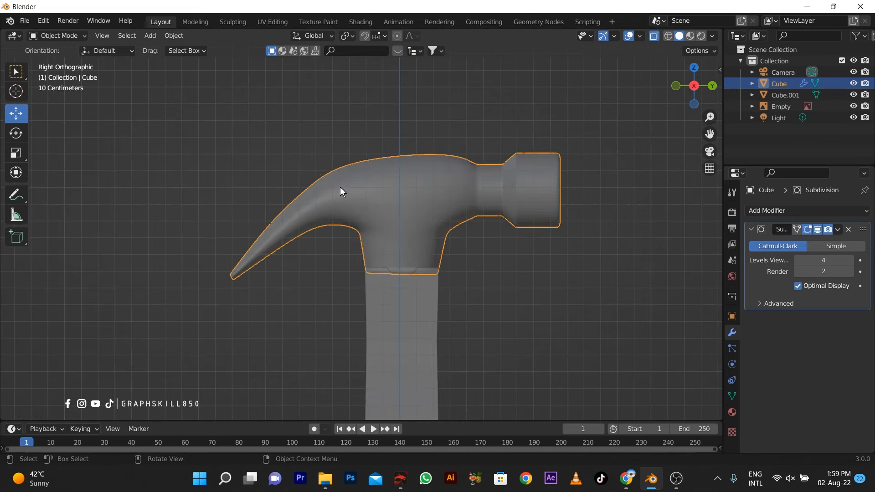
- In face selection mode, select the faces of the neck and striking end and hide them
key(Tab)
drag(604, 116, 487, 274)
click(121, 39)
drag(596, 123, 477, 276)
key(h)
- Add two lengthwise loop cuts along the body and claw, slid against the top and bottom edges, and reveal the hidden faces
key(ctrl+r)
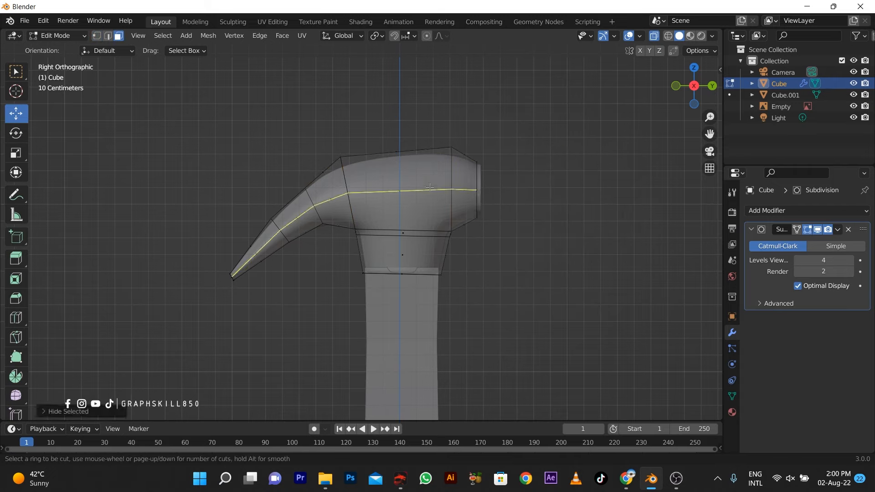
click(431, 182)
click(415, 182)
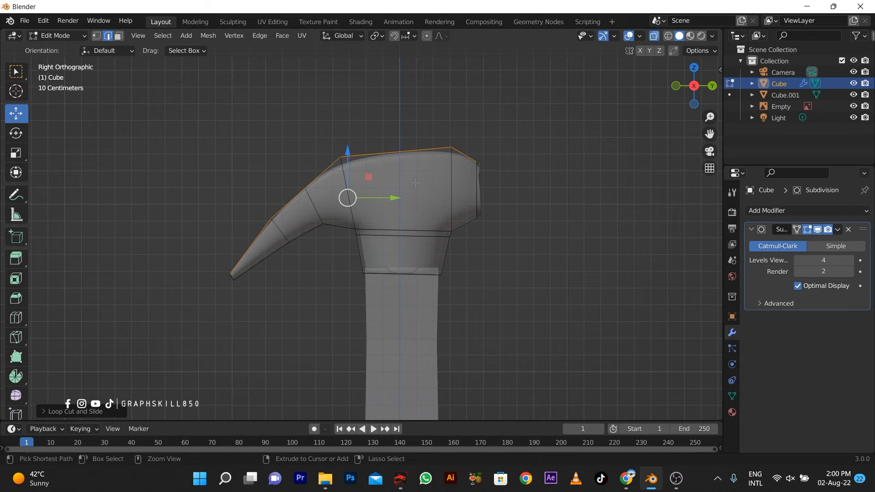
key(g)
key(g)
click(488, 241)
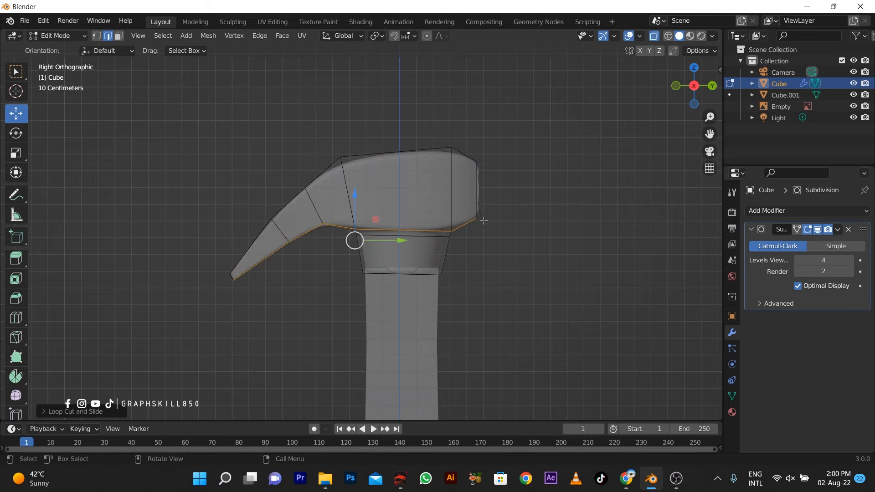
key(alt+h)
scroll(508, 226, down, 1)
key(Tab)
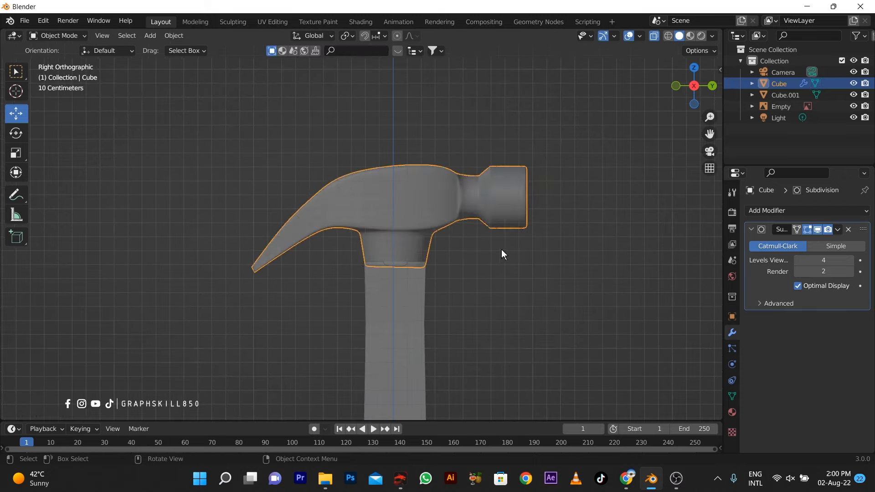
- In top view, add a cube and scale it to about 0.126 along X to form a thin slab
middle_drag(501, 250, 496, 297)
key(KP_7)
scroll(434, 270, up, 3)
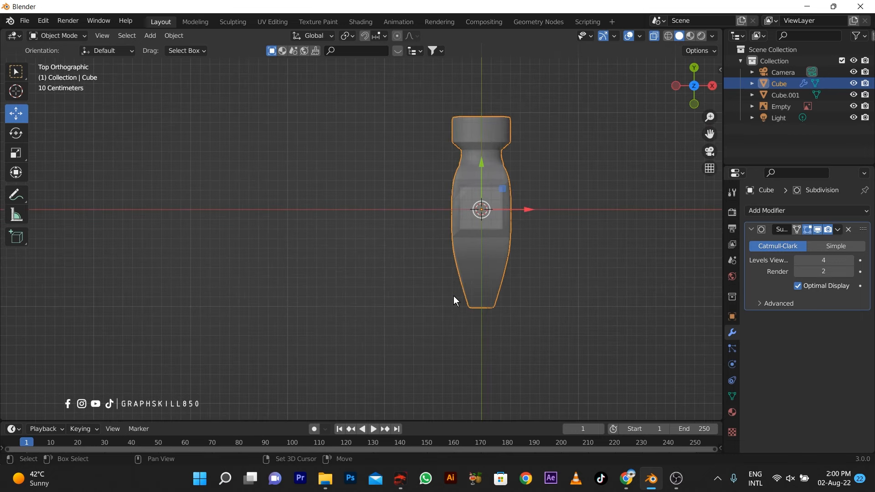
key(shift+a)
mouse_move(405, 235)
click(498, 243)
key(s)
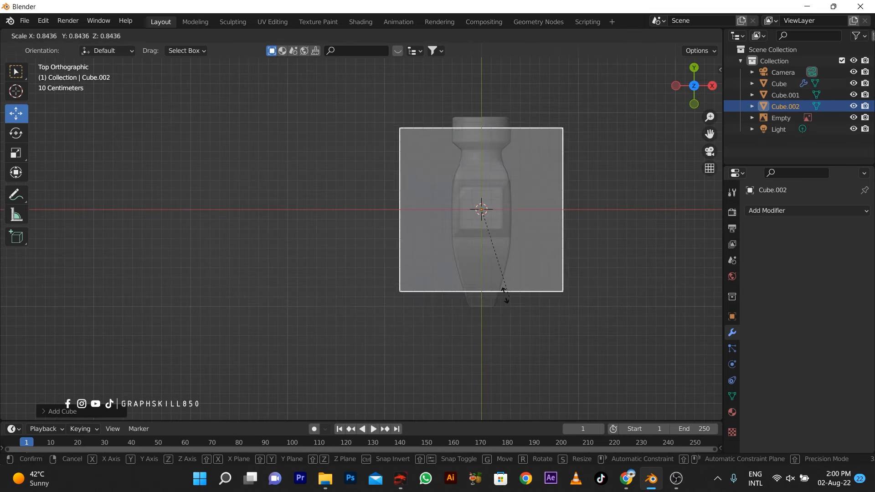
key(x)
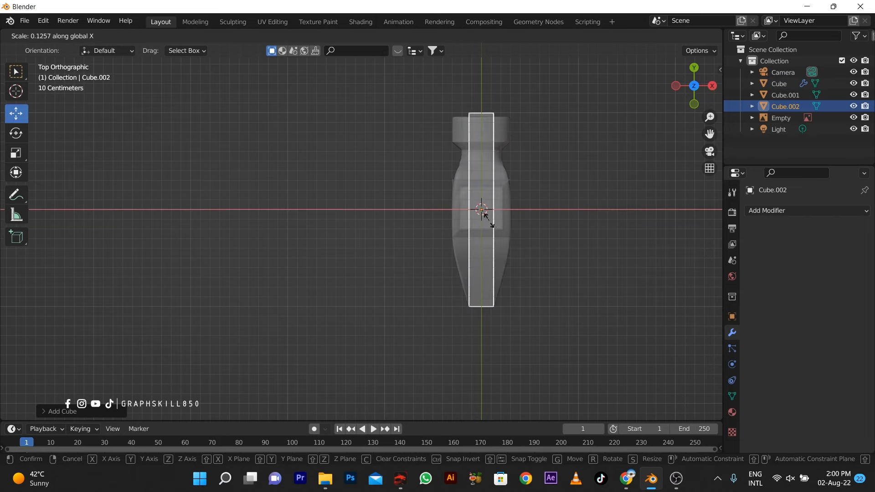
click(489, 221)
- Move the thin slab along Y so that it overlaps the claw and extends beyond its tip
drag(478, 165, 489, 345)
drag(486, 301, 486, 301)
shift+middle_drag(486, 301, 425, 225)
scroll(462, 248, up, 1)
- Scale down the slab's end vertices inside the head to turn it into a narrow wedge
key(Tab)
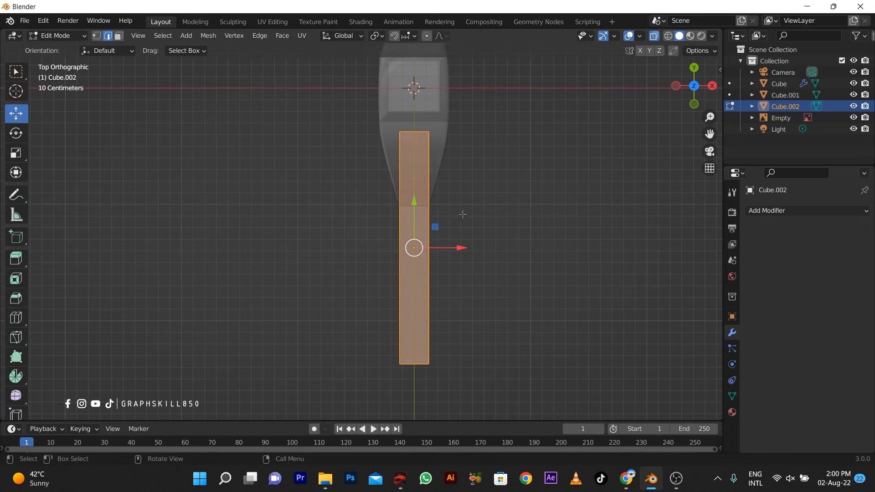
key(b)
drag(369, 121, 478, 161)
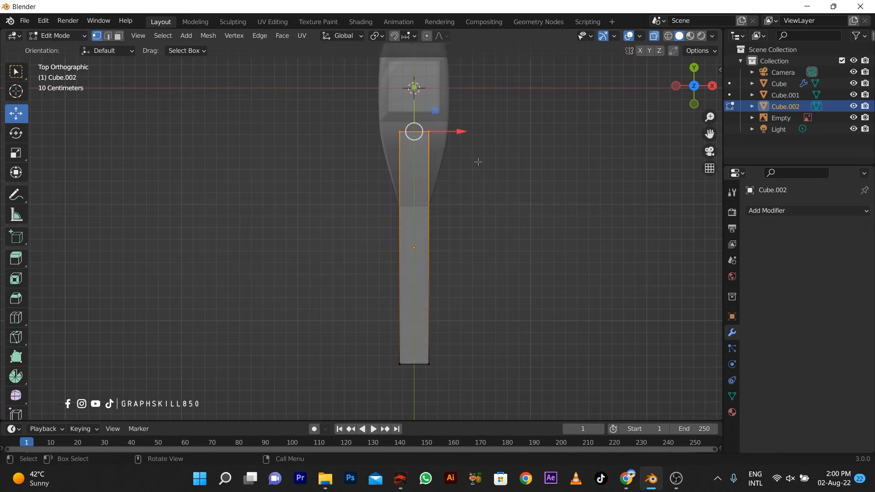
key(s)
click(430, 140)
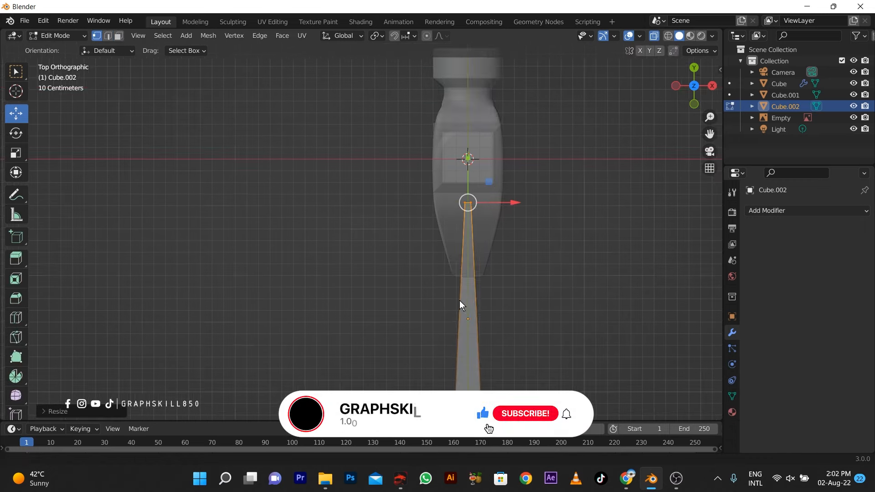
click(492, 231)
- In right view, raise the wedge along Z in Object Mode to the height of the hammer head
middle_drag(492, 226, 370, 162)
key(KP_3)
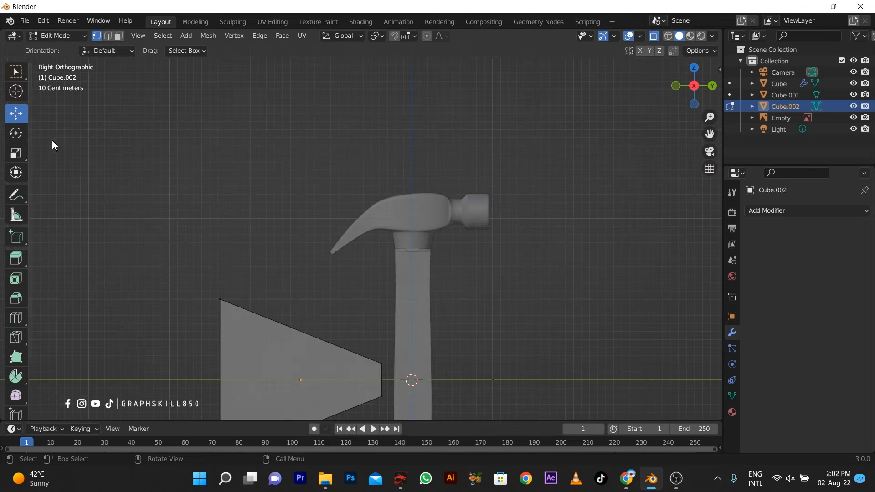
shift+middle_drag(590, 203, 677, 120)
key(Tab)
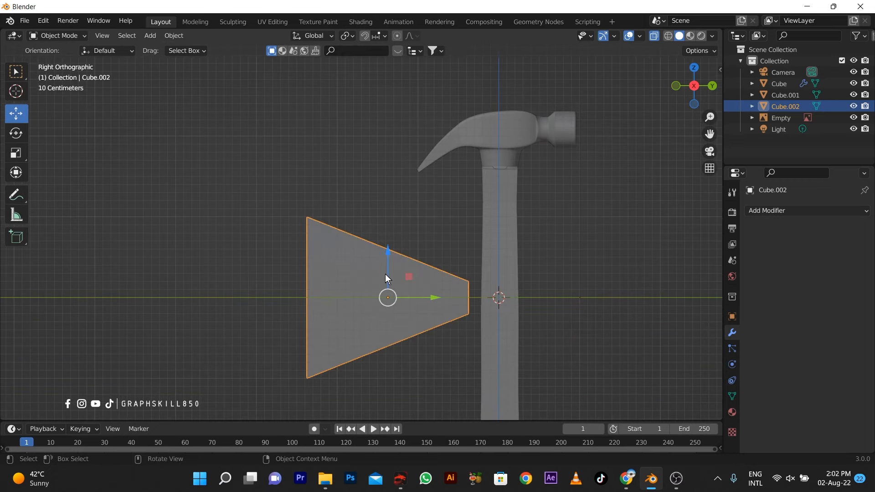
drag(387, 262, 399, 109)
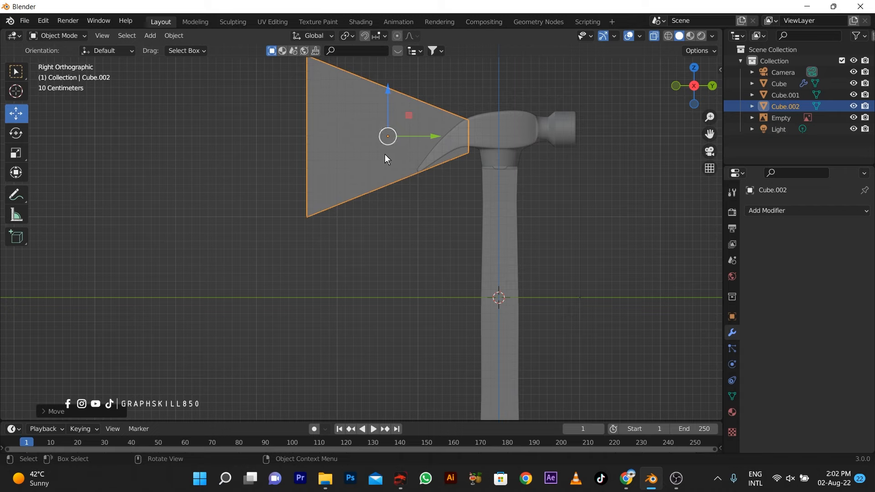
- Lower the wedge's bottom vertices below the claw tip and shift the whole wedge up slightly over the claw
key(Tab)
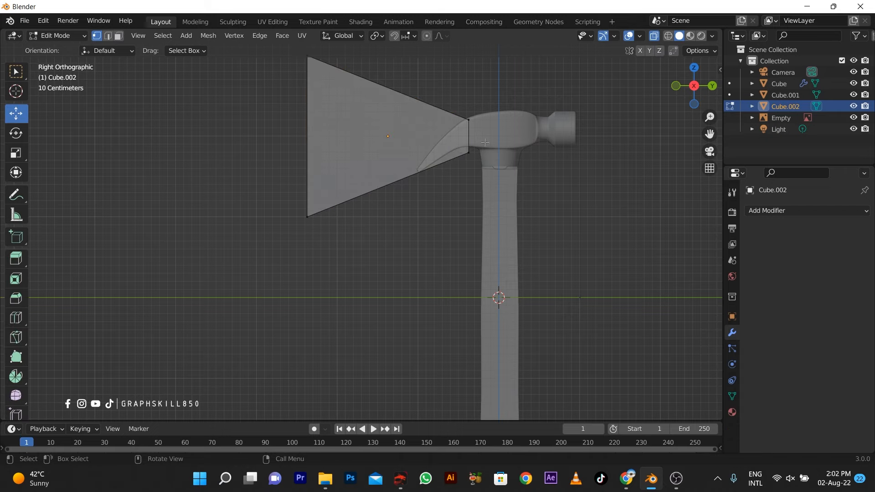
drag(485, 142, 235, 295)
drag(388, 147, 388, 196)
key(Tab)
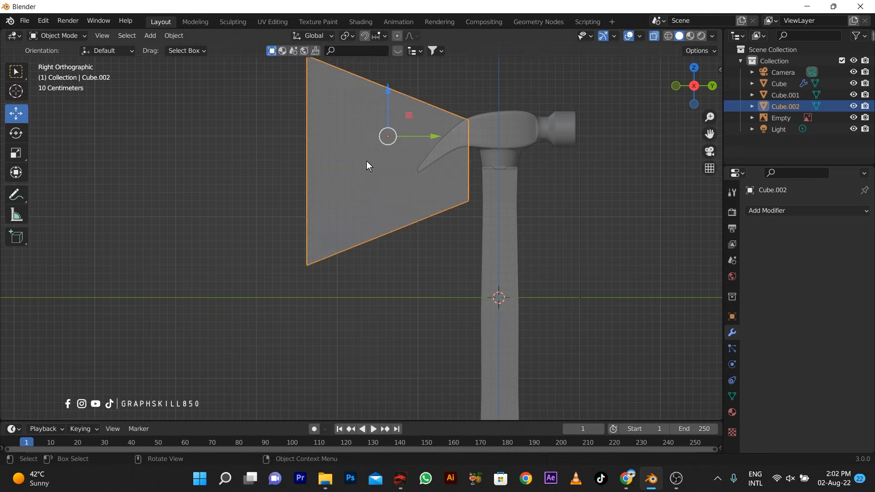
drag(387, 116, 413, 126)
- Add a Boolean Difference modifier to the hammer head using the wedge Cube.002, and turn X-ray off
scroll(472, 196, down, 3)
click(447, 170)
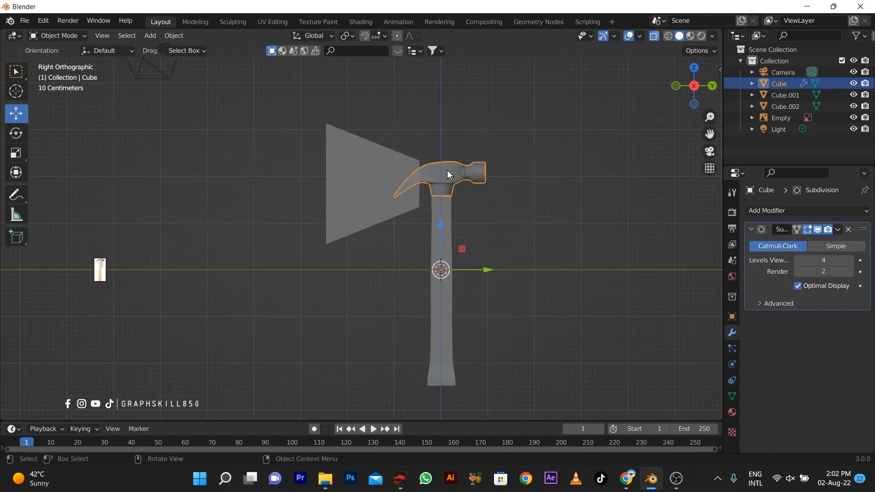
click(784, 211)
click(647, 266)
middle_drag(260, 263, 312, 321)
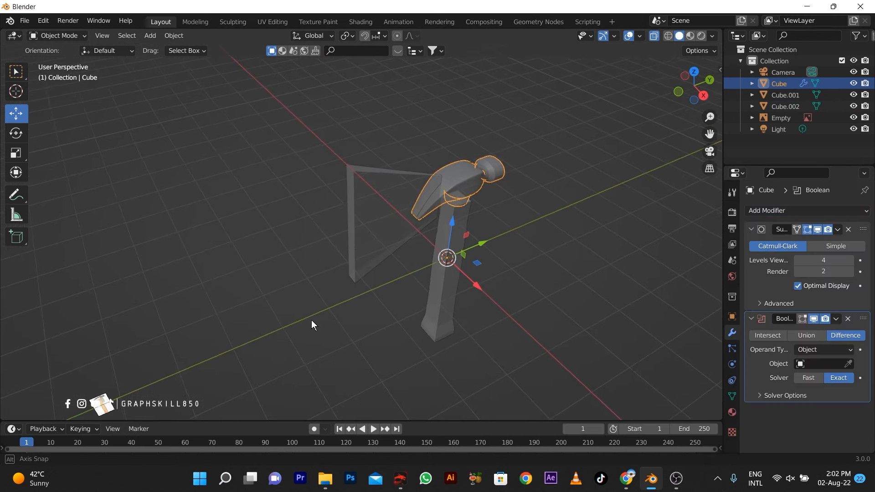
click(653, 36)
scroll(442, 208, up, 2)
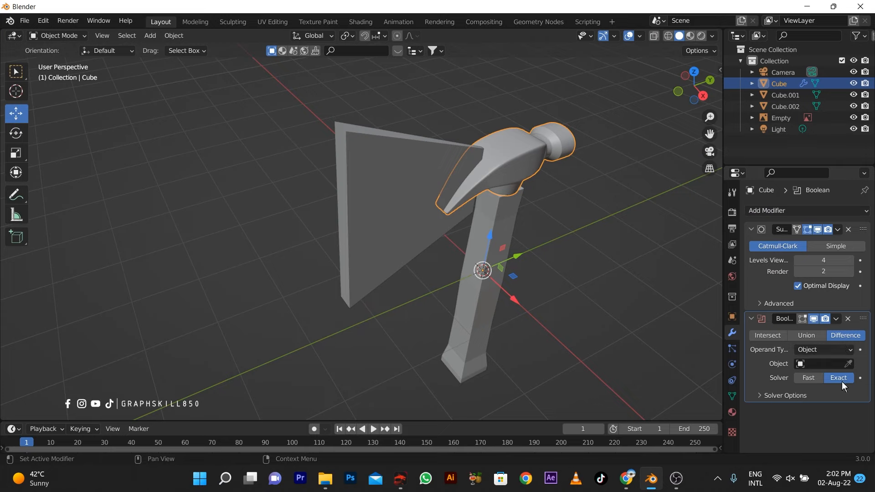
click(486, 263)
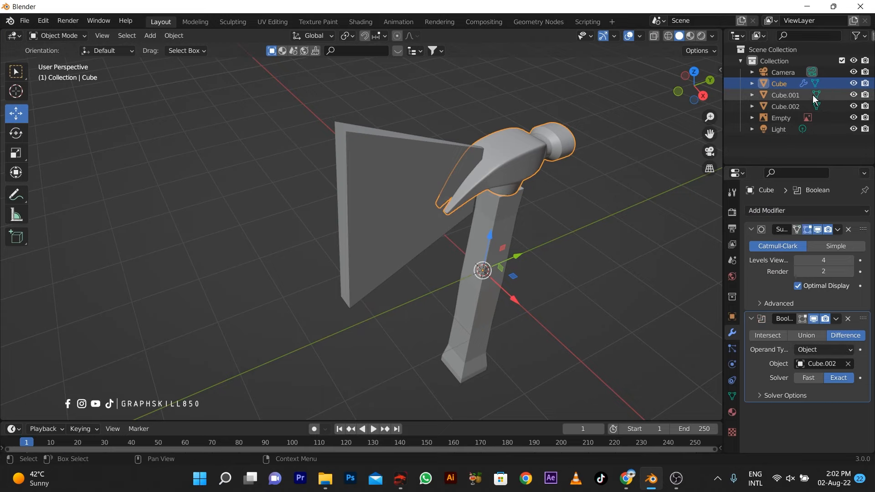
- Hide the wedge Cube.002 and examine the slot cut through the claw
click(854, 95)
click(854, 95)
click(853, 107)
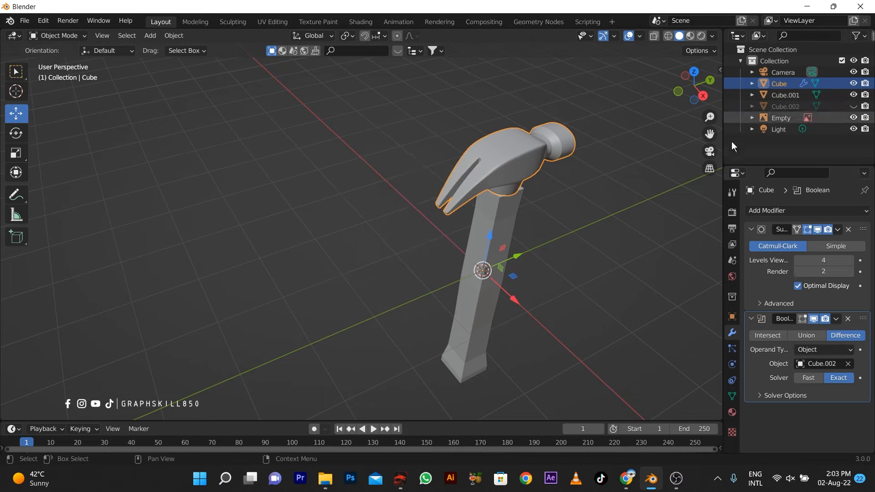
middle_drag(675, 178, 534, 239)
- Unhide the wedge Cube.002 and widen its outer end in top view by scaling up the end vertices in wireframe
key(alt+h)
click(356, 250)
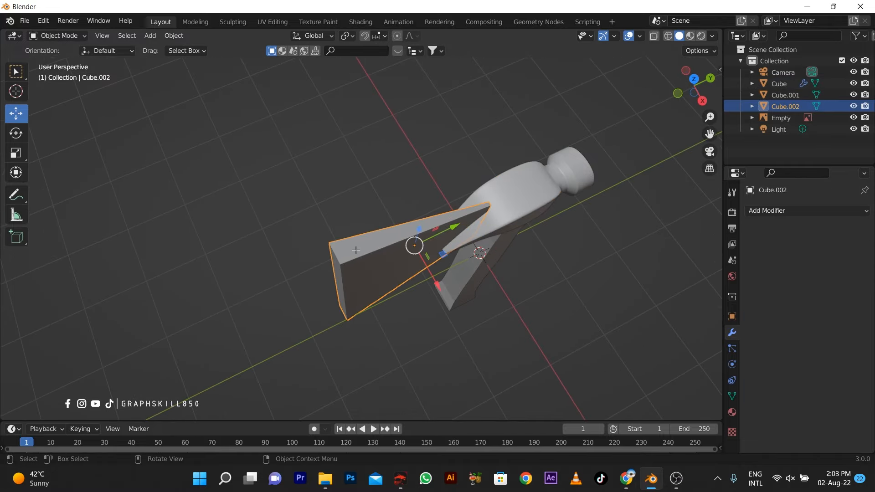
key(Tab)
key(KP_7)
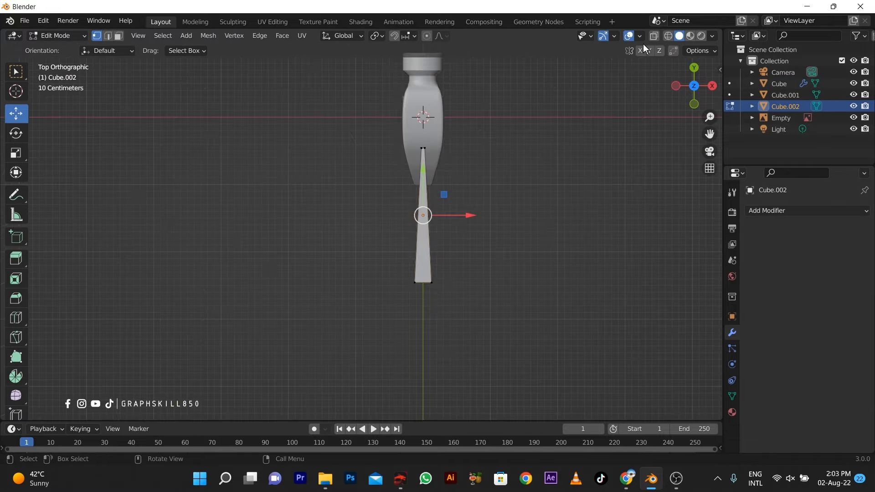
click(655, 37)
drag(470, 306, 346, 259)
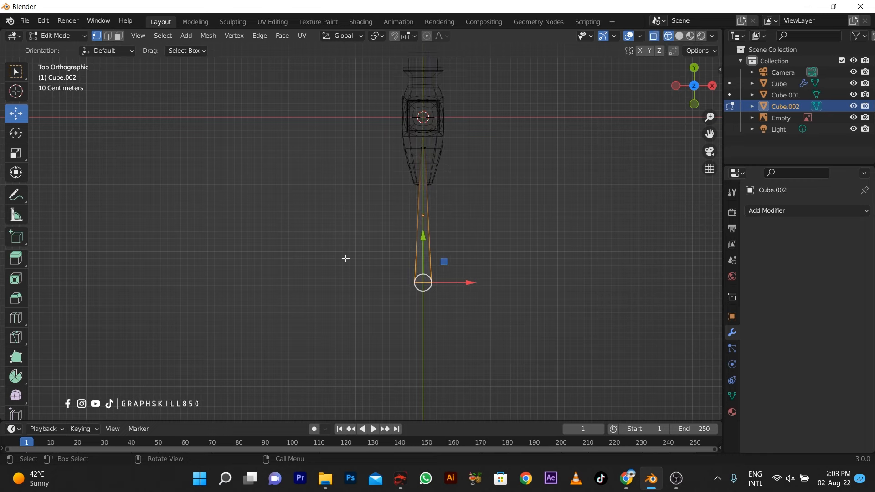
key(s)
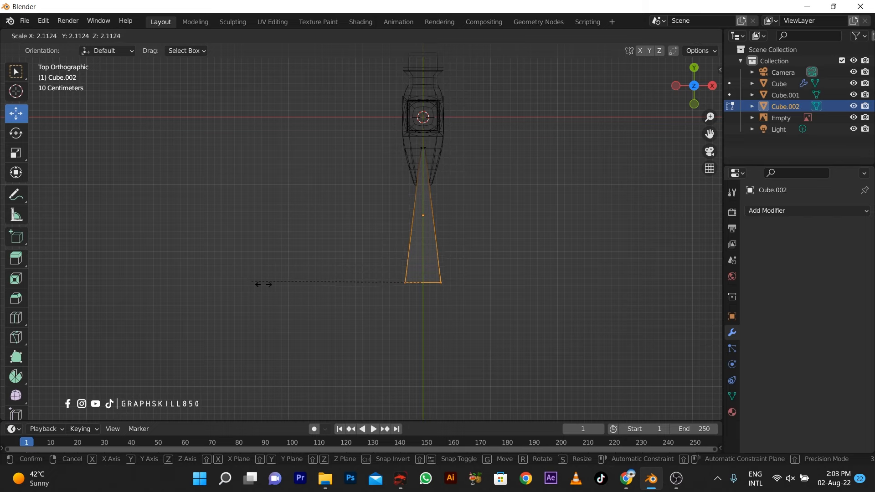
click(296, 291)
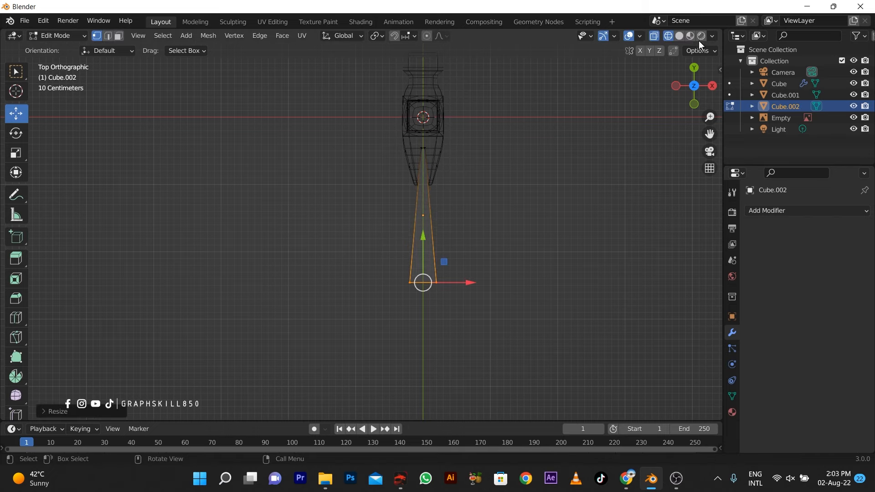
- Return to Object Mode with solid shading and hide the wedge to check the widened claw slot
key(Tab)
middle_drag(555, 271, 543, 145)
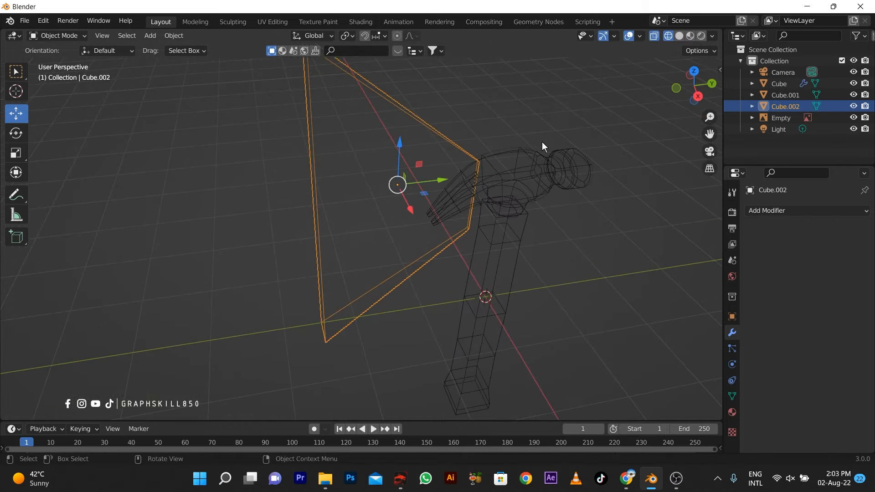
click(678, 35)
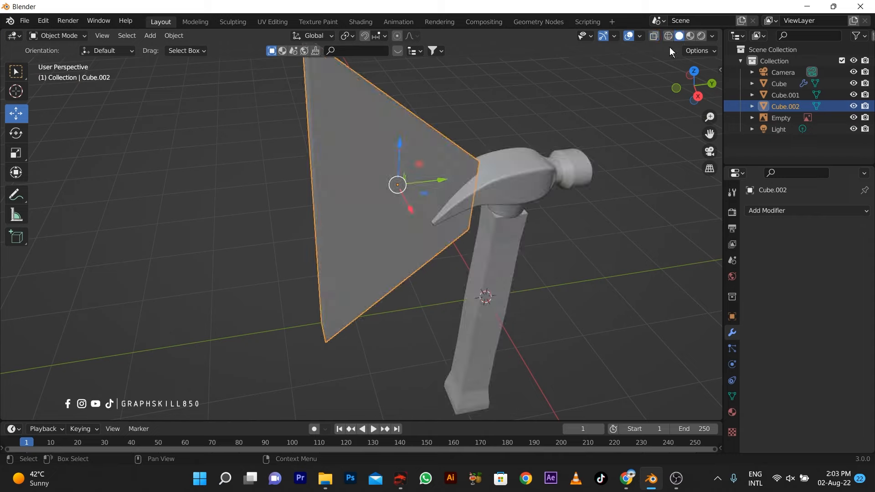
click(853, 106)
middle_drag(436, 270, 428, 231)
- Add a Subdivision Surface modifier to the handle Cube.001 with viewport level 3
click(440, 265)
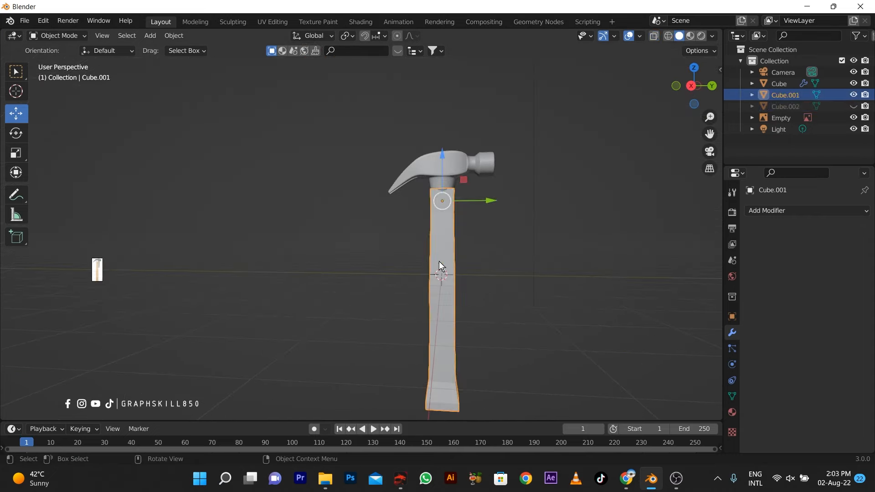
click(785, 212)
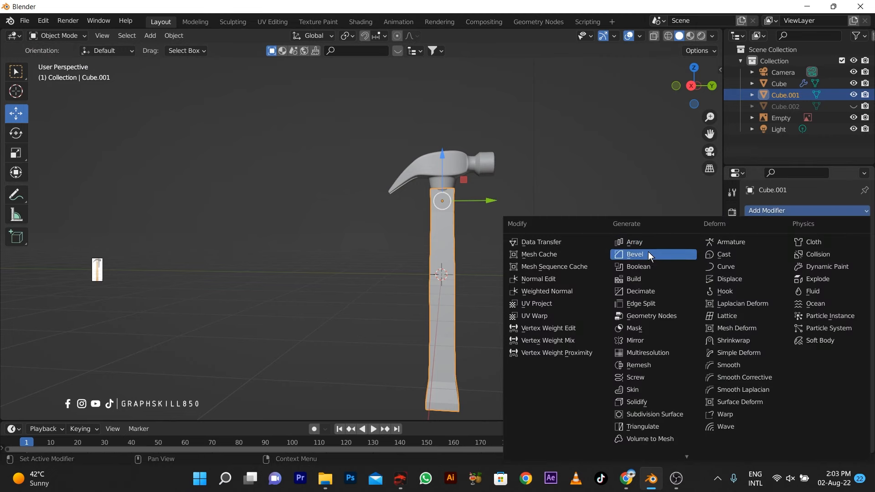
click(655, 414)
scroll(445, 247, up, 3)
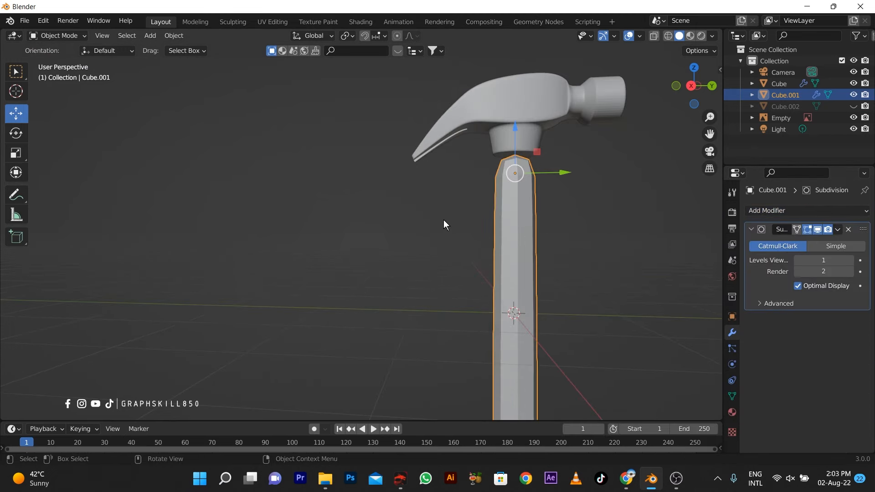
click(850, 260)
click(850, 261)
- In right view, add a loop cut to the handle and slide it close to the upper end beneath the hammer head
key(Tab)
scroll(510, 181, up, 3)
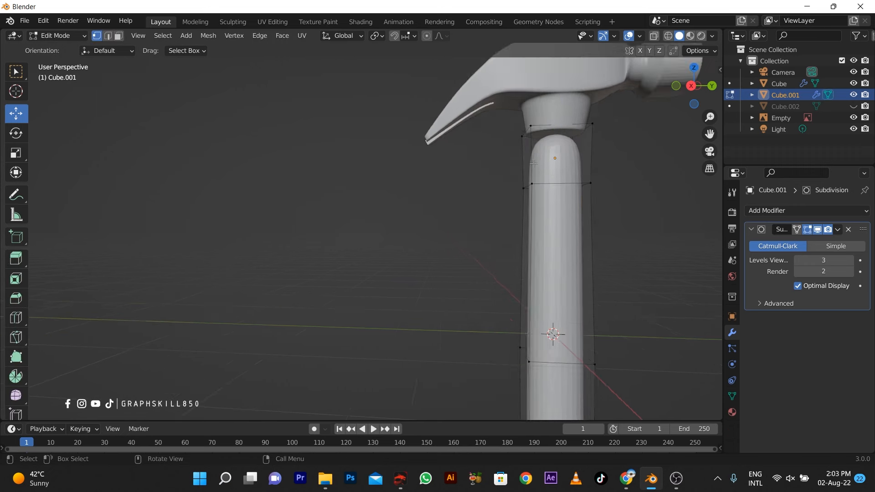
key(KP_3)
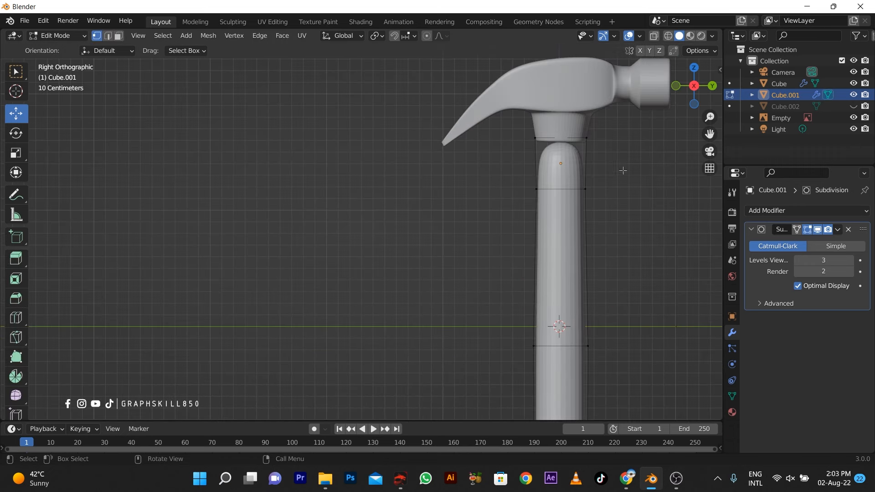
key(ctrl+r)
click(556, 164)
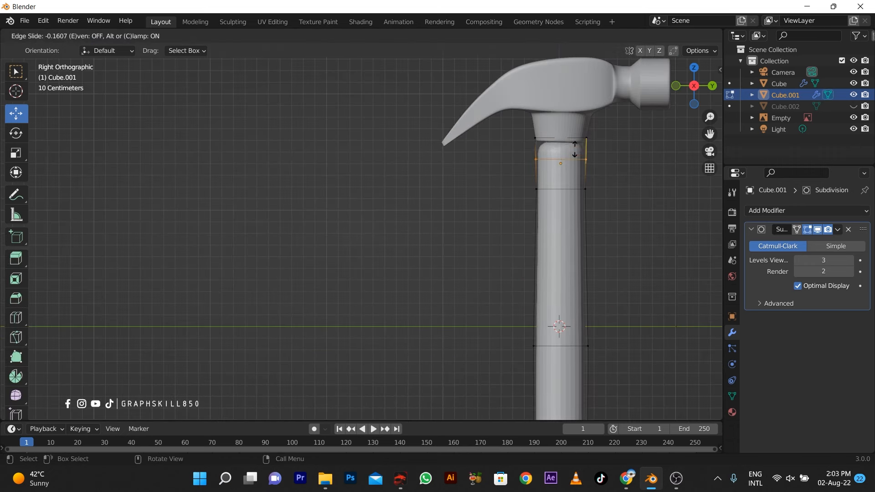
click(581, 119)
- Try scaling the edge loop on the lower half of the handle, and select the loop above its flared end
scroll(481, 319, down, 4)
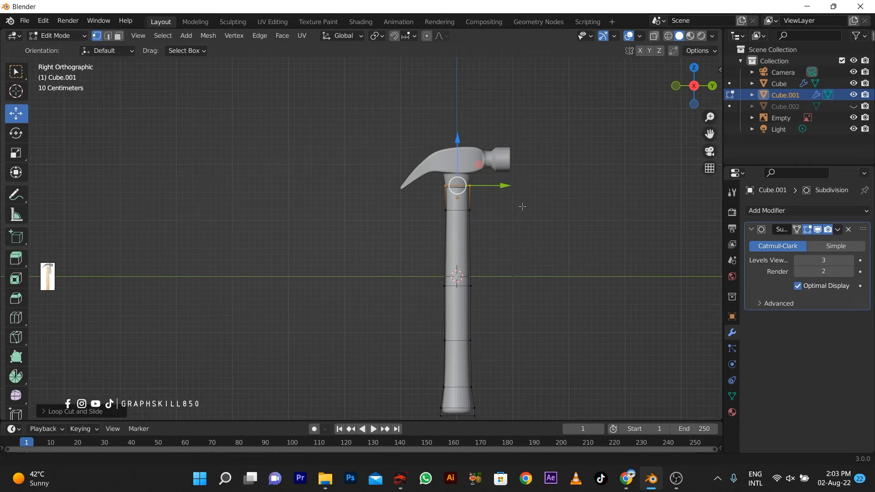
shift+middle_drag(481, 420, 480, 304)
scroll(481, 304, up, 3)
alt+click(567, 240)
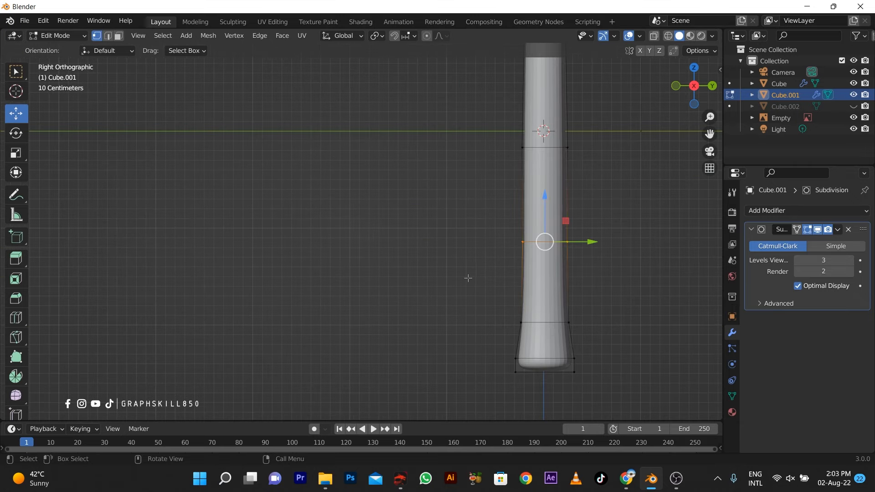
key(s)
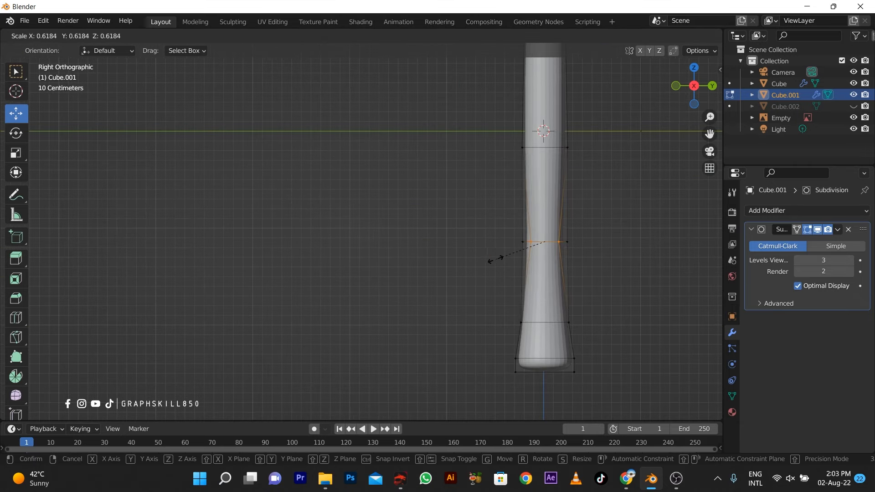
click(461, 258)
drag(474, 315, 592, 344)
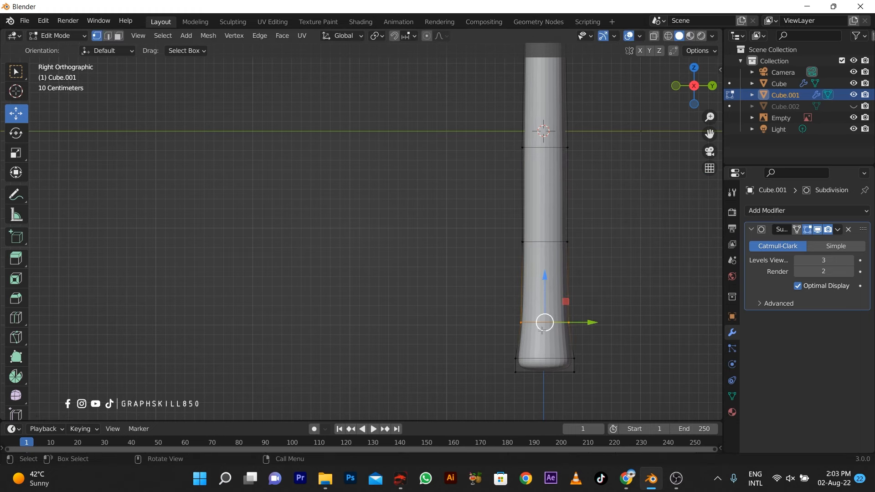
scroll(592, 344, down, 3)
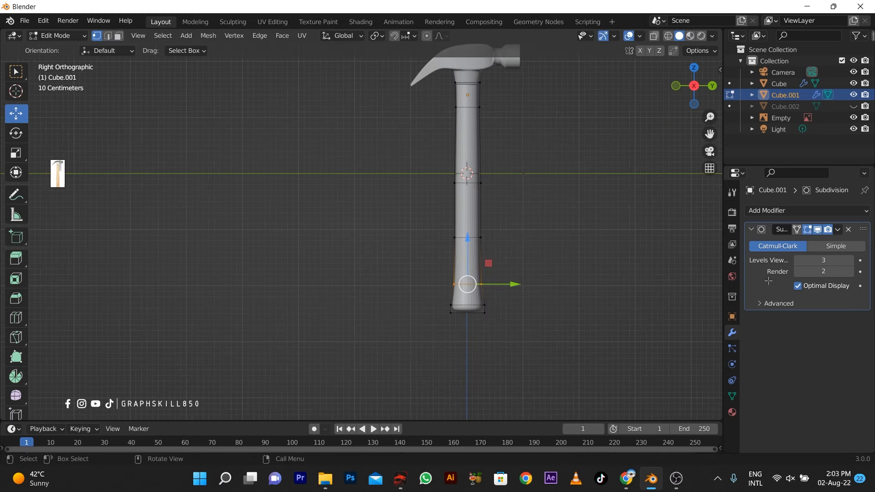
- Set the handle's Subdivision levels to 6 for the viewport and 5 for render, and return to Object Mode
click(851, 273)
text(5)
key(Return)
mouse_move(524, 228)
middle_down()
mouse_move(467, 243)
mouse_move(416, 170)
mouse_move(412, 212)
middle_up()
key(Tab)
- Switch the viewport to Material Preview shading and select the hammer head
click(690, 35)
click(378, 172)
scroll(450, 184, up, 3)
middle_drag(450, 184, 406, 103)
click(428, 196)
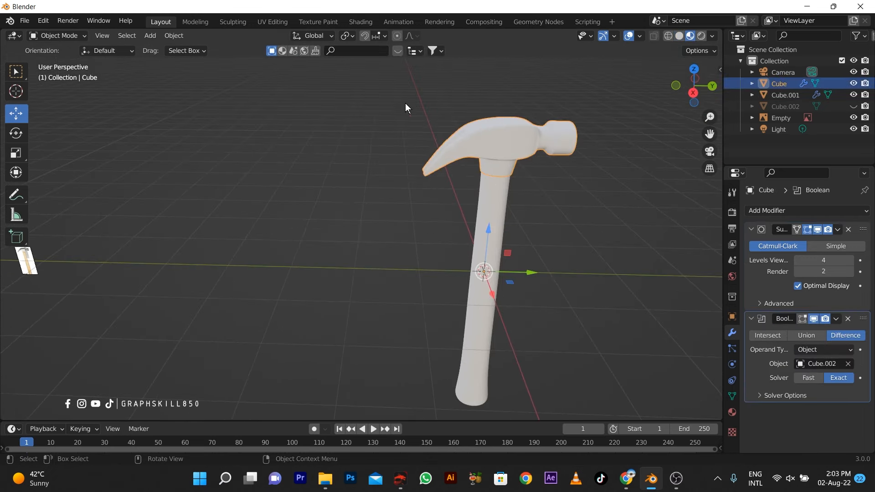
- Search the BlenderKit materials for "steel" and apply Brushed Steel to the hammer head
click(350, 51)
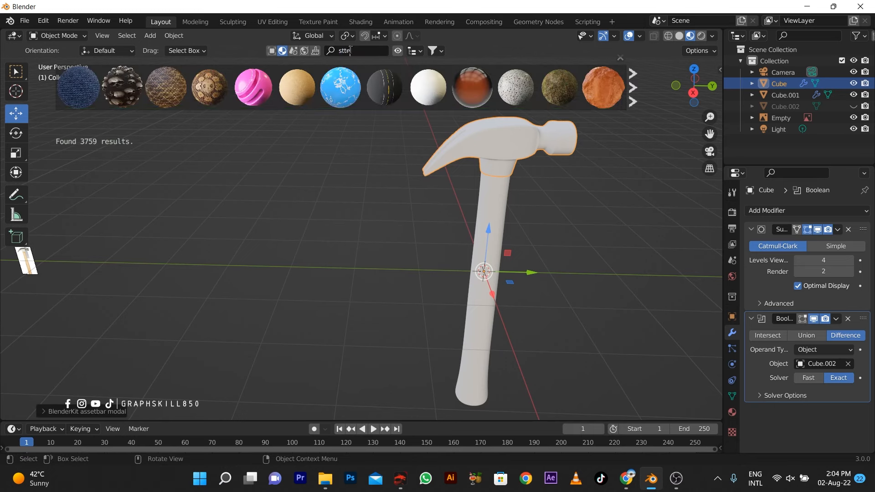
key(Return)
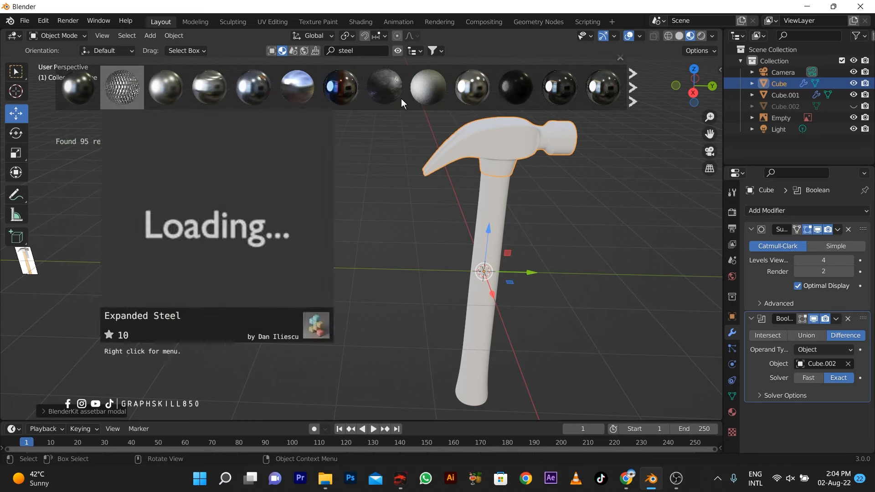
click(633, 75)
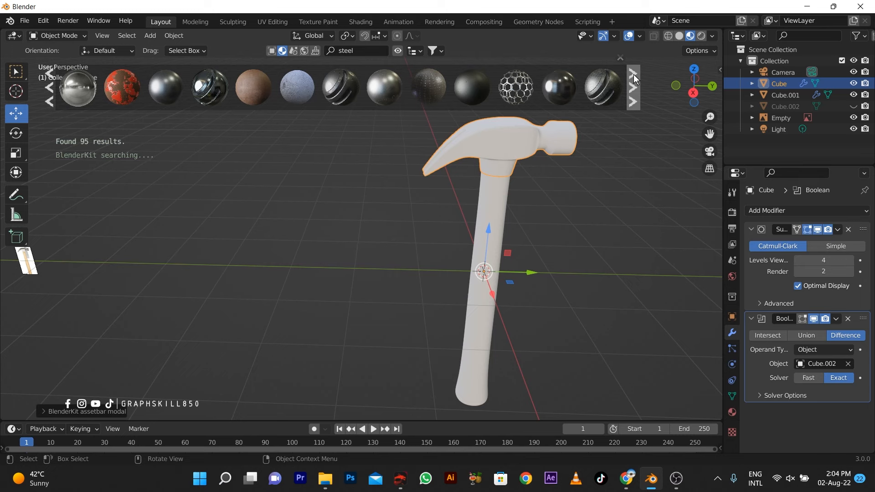
mouse_move(331, 95)
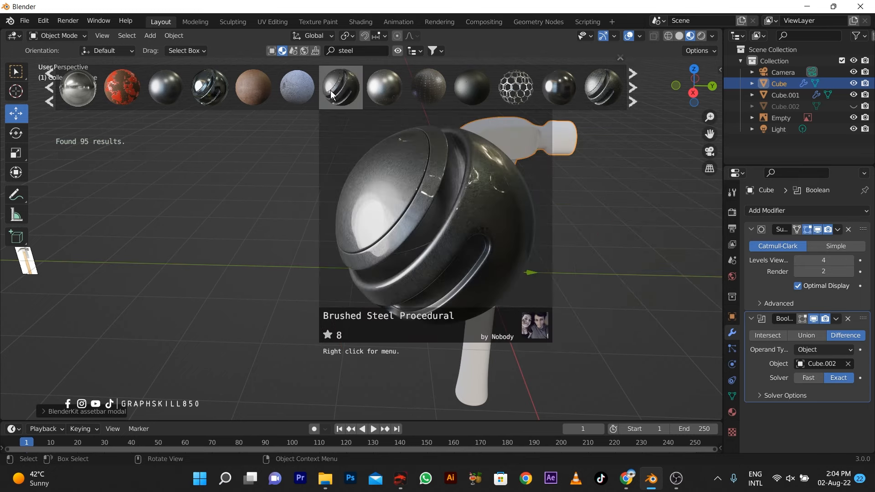
click(633, 76)
mouse_move(594, 82)
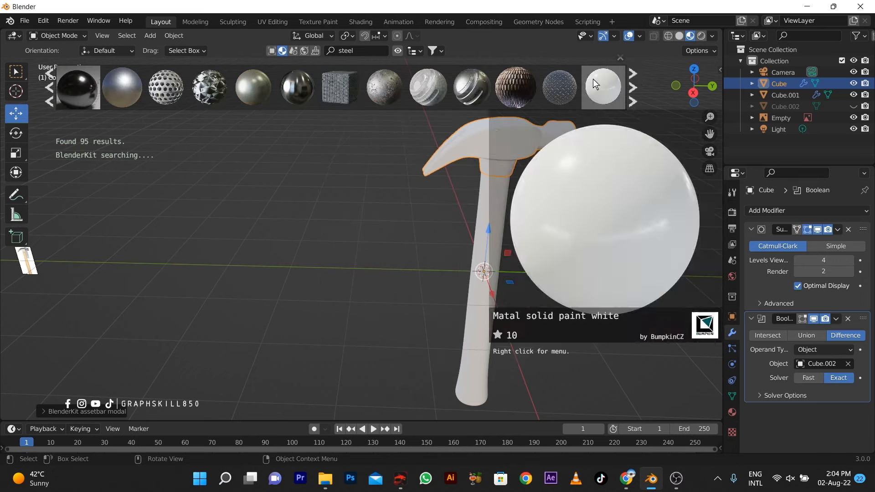
mouse_move(116, 89)
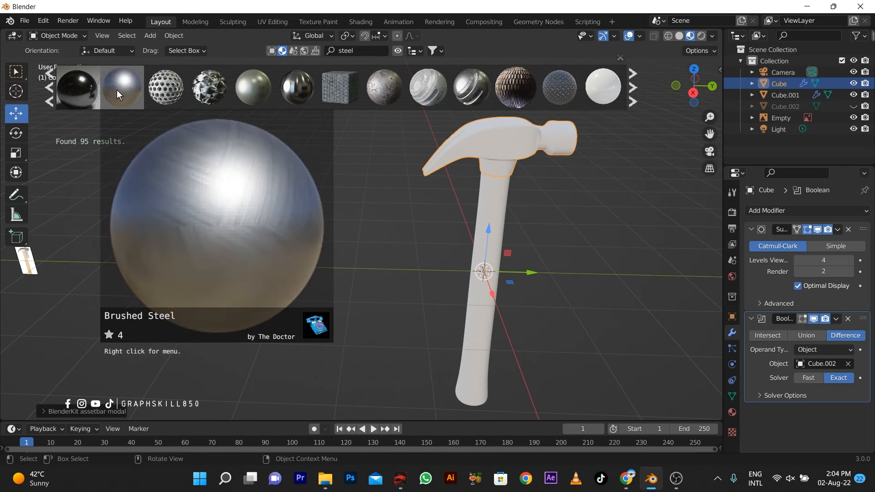
mouse_move(119, 89)
mouse_down()
mouse_move(136, 106)
mouse_move(578, 180)
mouse_move(472, 161)
mouse_up()
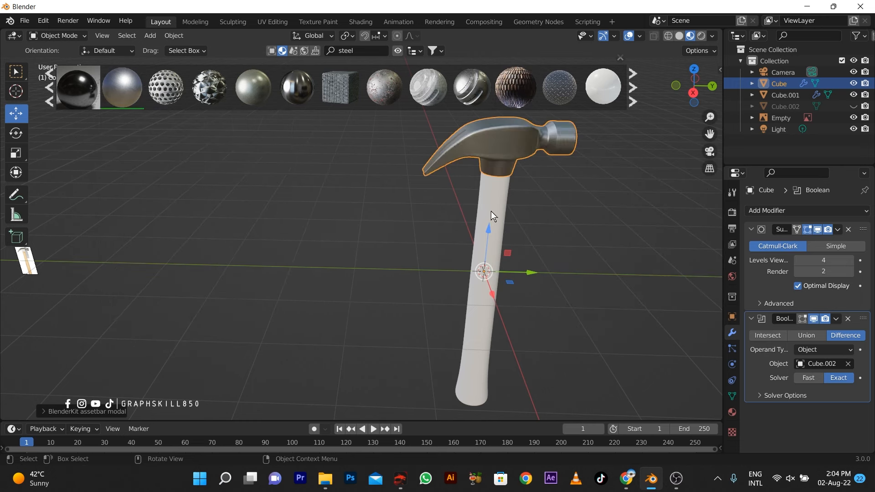
- Select the handle and search the BlenderKit materials for "wood", browsing to the second set of results
click(491, 212)
text(wood)
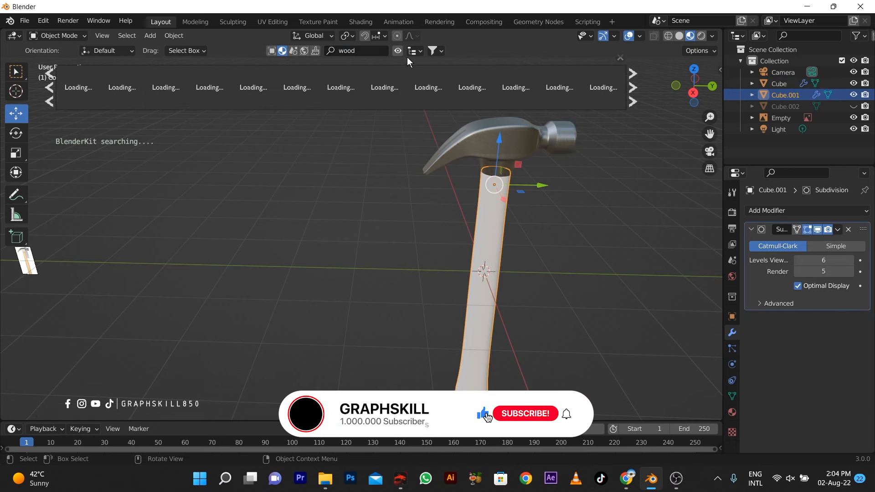
mouse_move(117, 99)
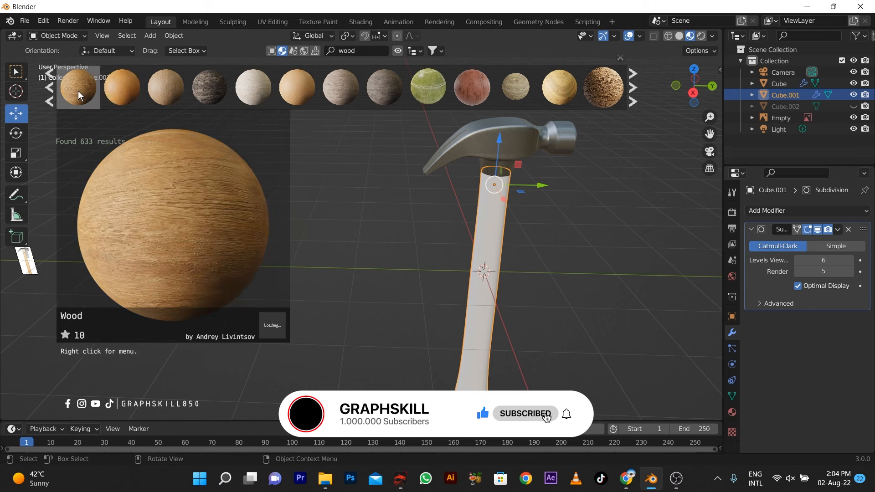
mouse_move(475, 82)
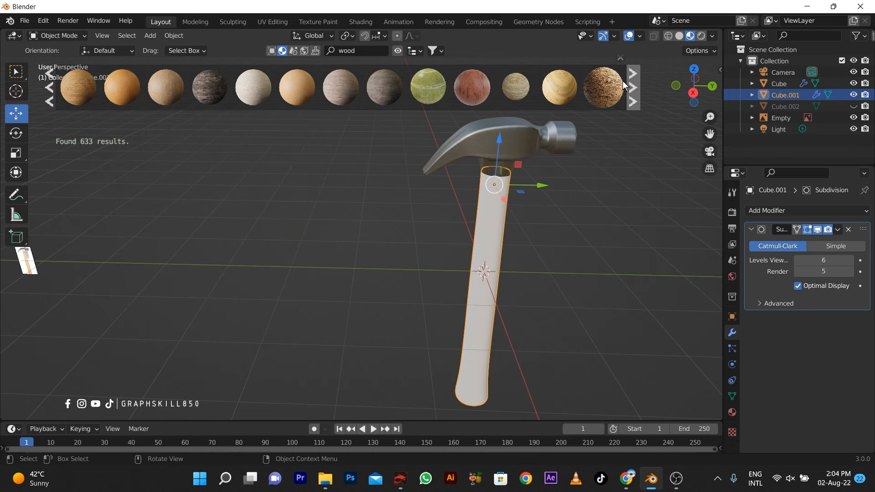
click(632, 87)
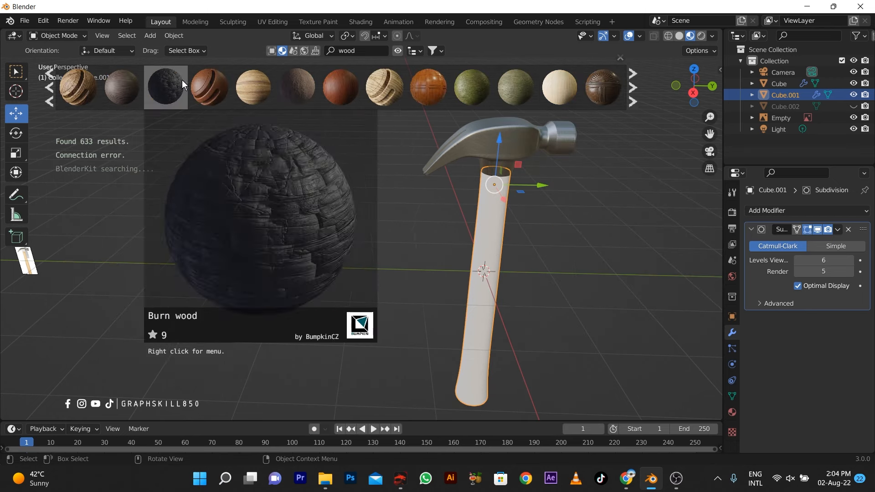
- Apply the reddish-brown wood material to the handle and inspect it
mouse_move(203, 78)
drag(203, 78, 485, 227)
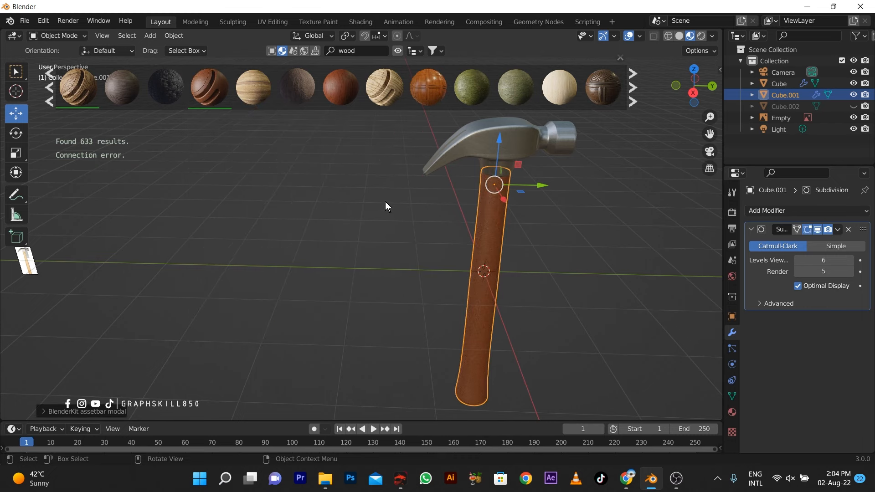
middle_drag(385, 201, 406, 208)
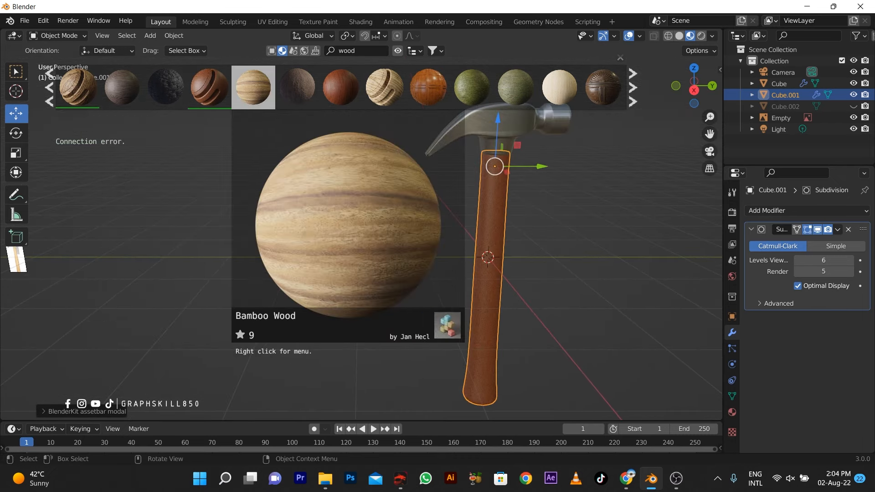
- Apply Bamboo Wood to the handle, and replace it with the brown wood material listed first in the current results
drag(252, 87, 474, 249)
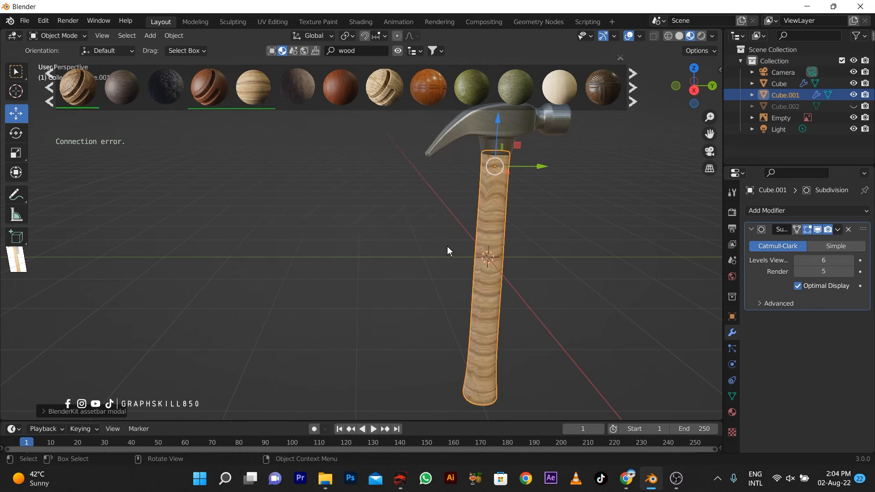
drag(64, 90, 502, 157)
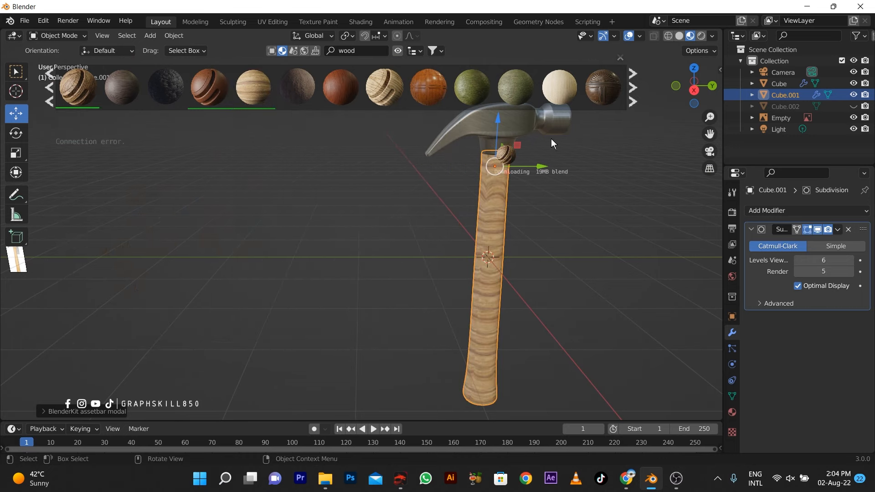
- Browse to the following set of wood results and apply the glossy orange-red wood material to the handle
click(633, 87)
mouse_move(466, 88)
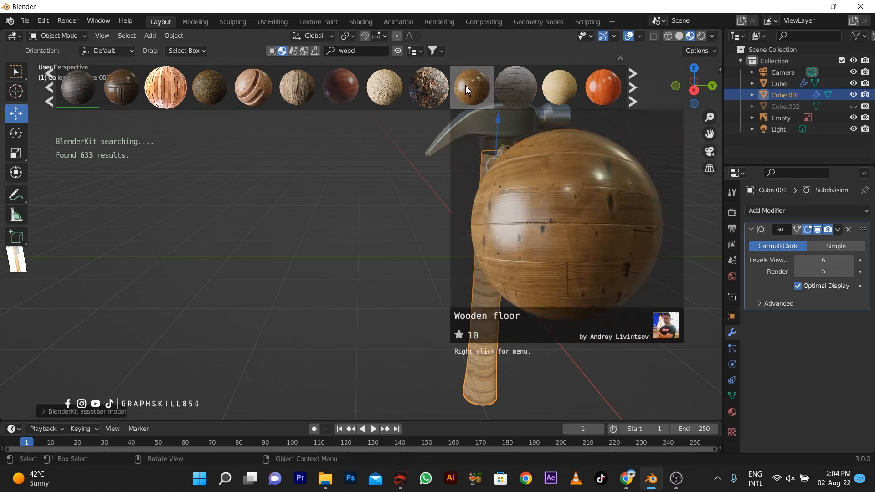
mouse_move(611, 89)
drag(515, 149, 516, 149)
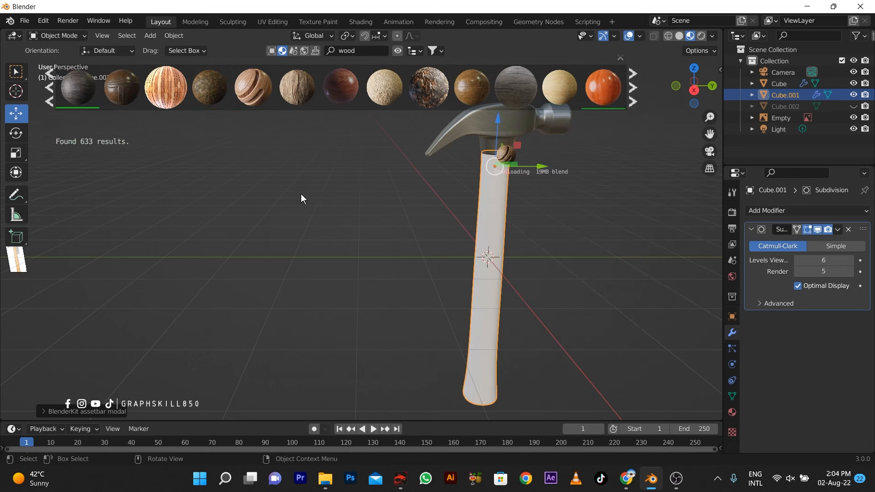
- Close the BlenderKit asset bar and shade the handle smooth
mouse_move(317, 193)
middle_down()
mouse_move(351, 215)
mouse_move(300, 119)
mouse_move(324, 178)
middle_up()
click(620, 58)
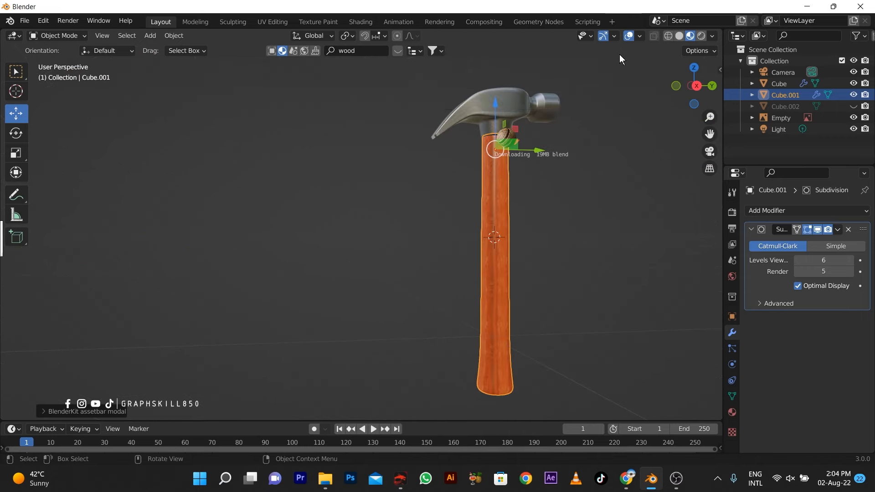
middle_drag(408, 130, 492, 212)
right_click(492, 211)
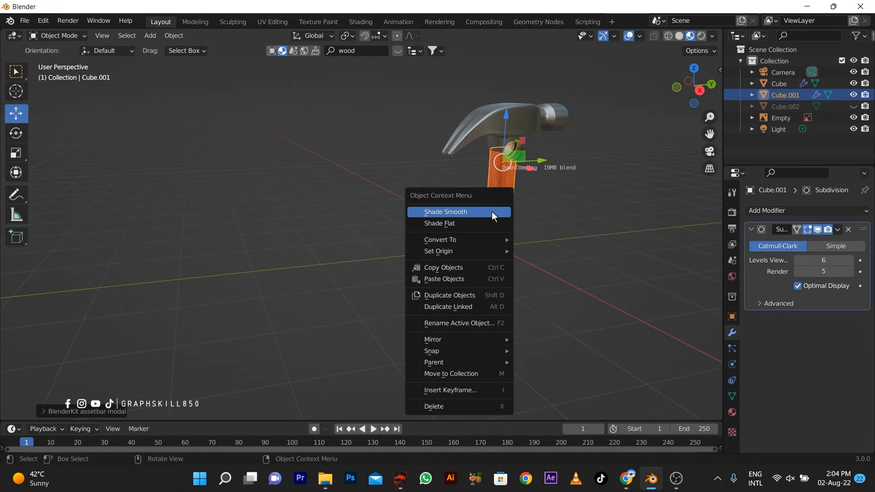
click(465, 216)
- Show the mesh's Normals settings and shade the hammer head smooth, checking the hammer from several angles
click(732, 397)
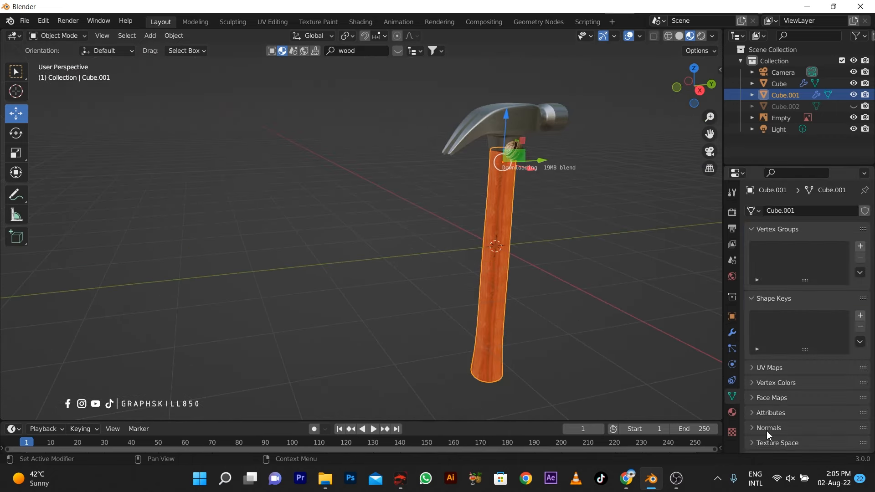
click(477, 114)
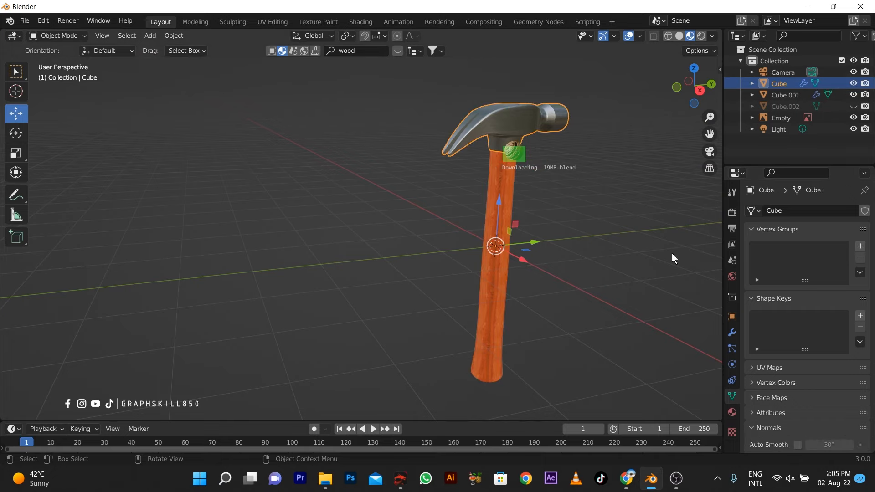
right_click(532, 113)
click(510, 112)
middle_drag(434, 178, 387, 166)
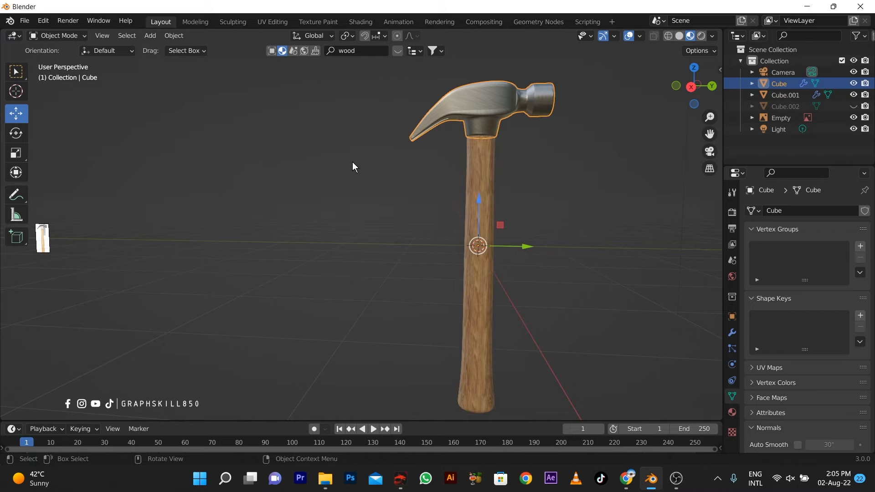
scroll(484, 310, up, 3)
scroll(473, 304, down, 5)
middle_drag(472, 305, 495, 140)
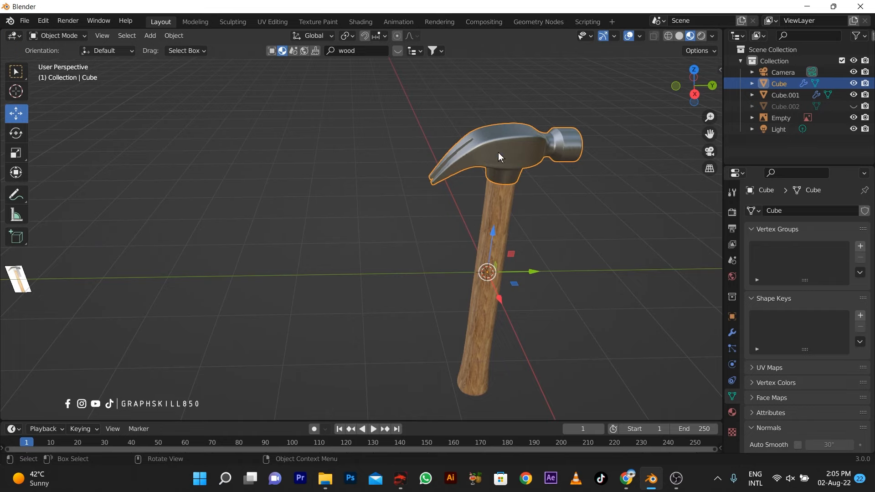
- Reapply smooth shading to the hammer head, enable Auto Smooth at 30°, and inspect the result
right_click(499, 152)
click(488, 150)
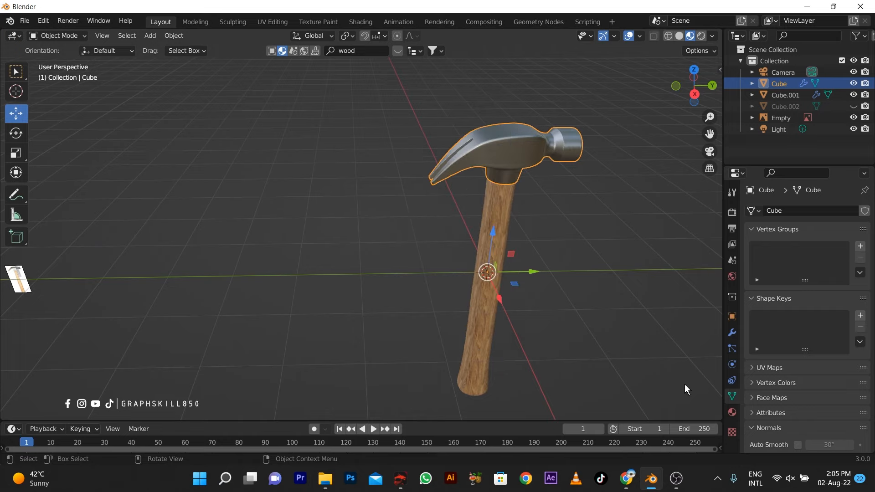
click(798, 445)
middle_drag(470, 181, 470, 135)
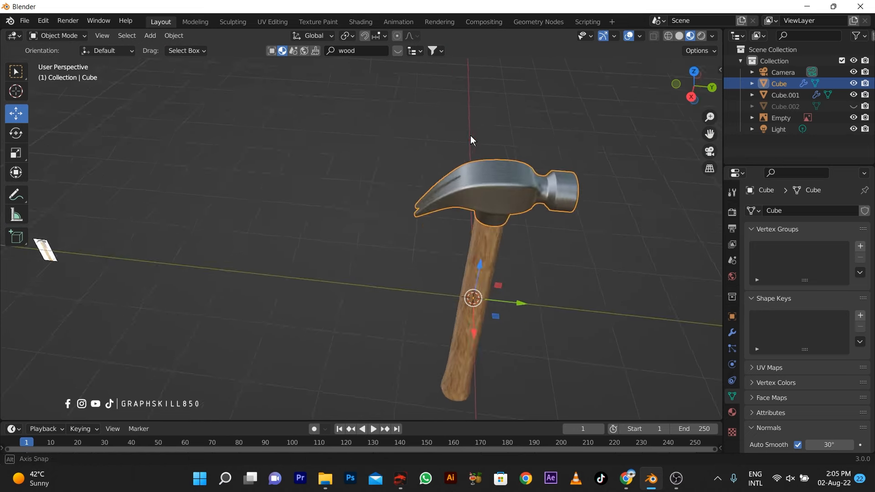
scroll(508, 202, up, 5)
middle_drag(508, 202, 472, 179)
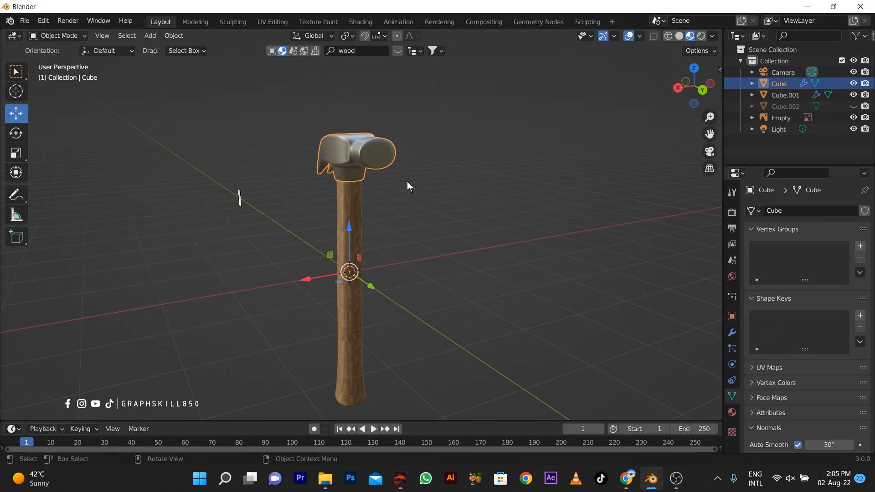
- Try to scale the hammer head's striking face along the X axis in the back view
key(Tab)
scroll(361, 143, up, 3)
key(KP_1)
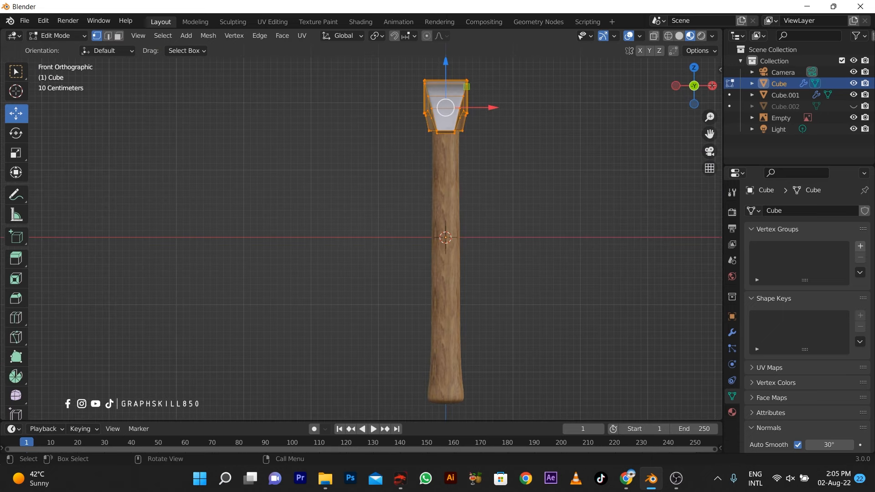
alt+middle_drag(438, 234, 474, 211)
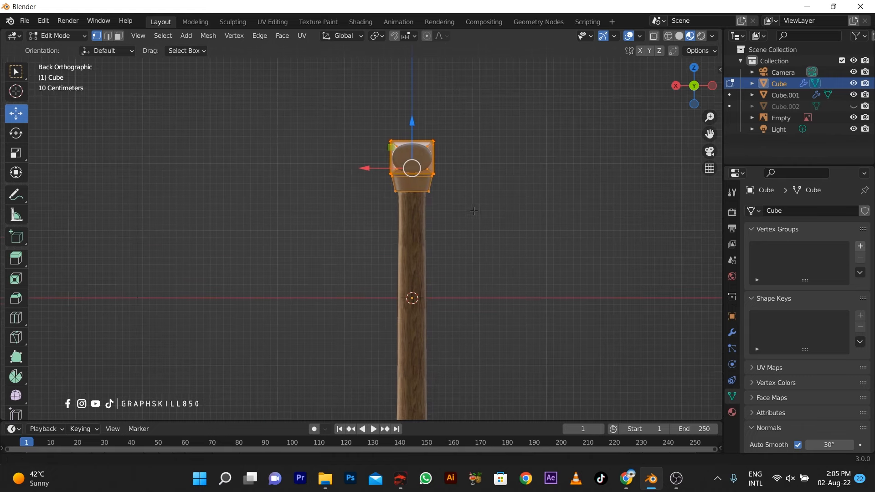
scroll(377, 132, up, 3)
shift+middle_drag(445, 142, 445, 192)
key(alt+a)
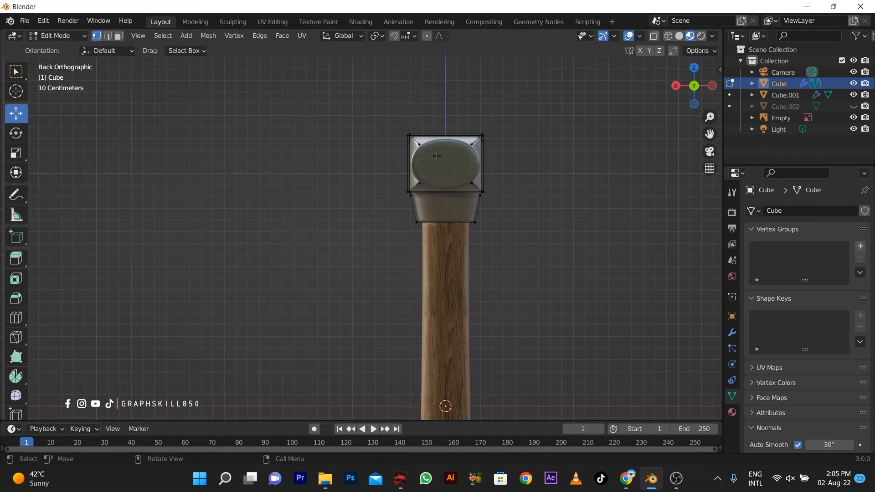
click(453, 173)
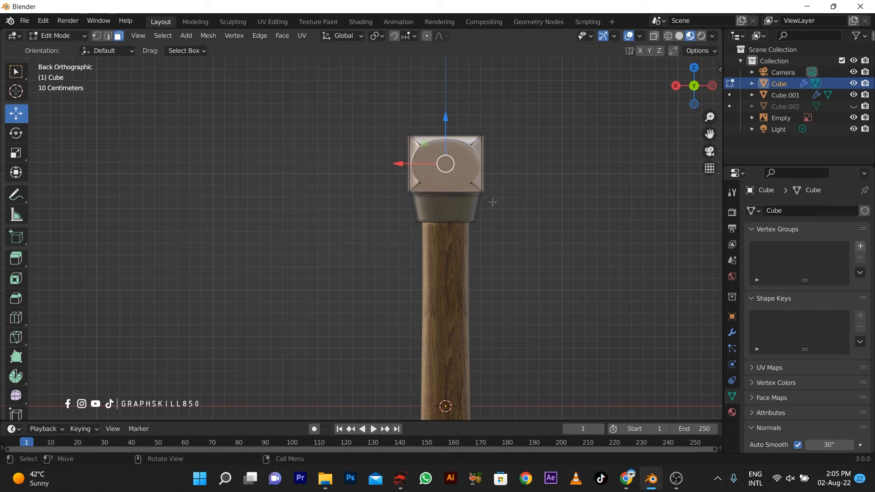
key(s)
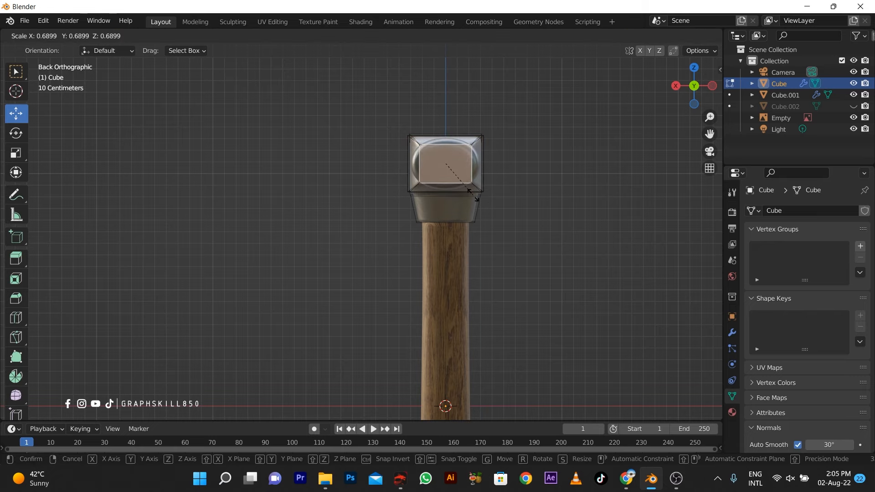
key(x)
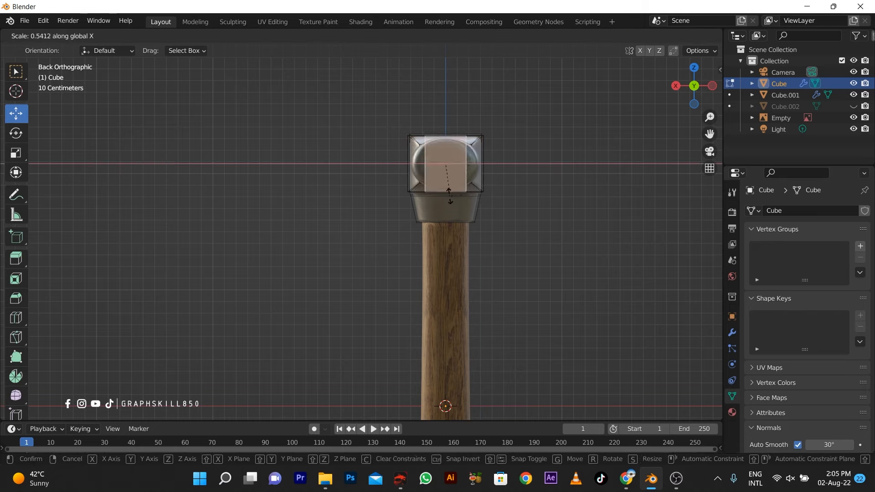
key(Escape)
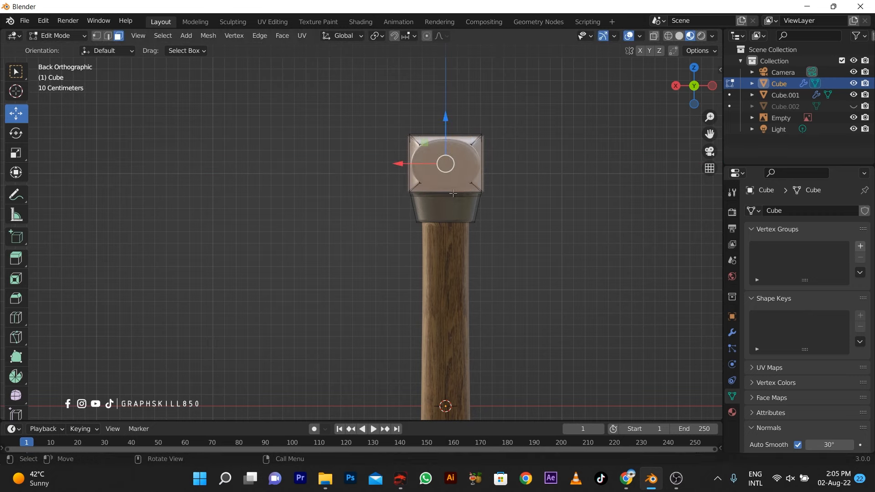
middle_drag(453, 194, 421, 333)
key(Tab)
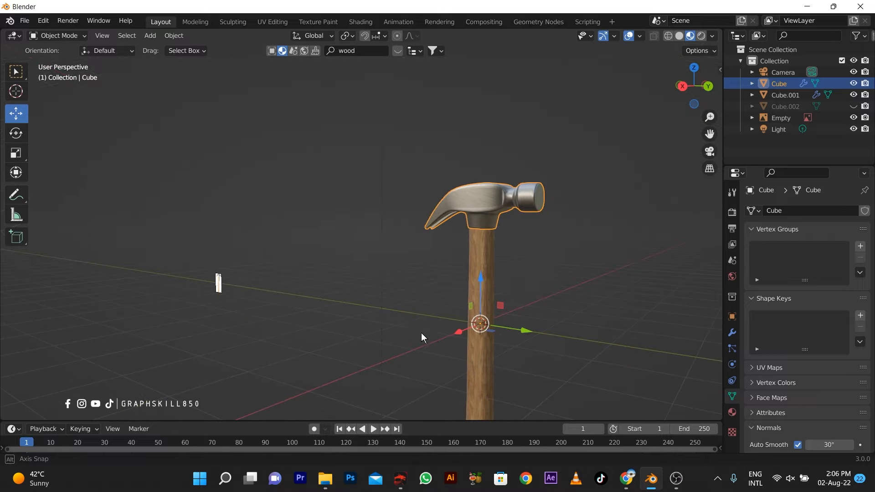
click(670, 482)
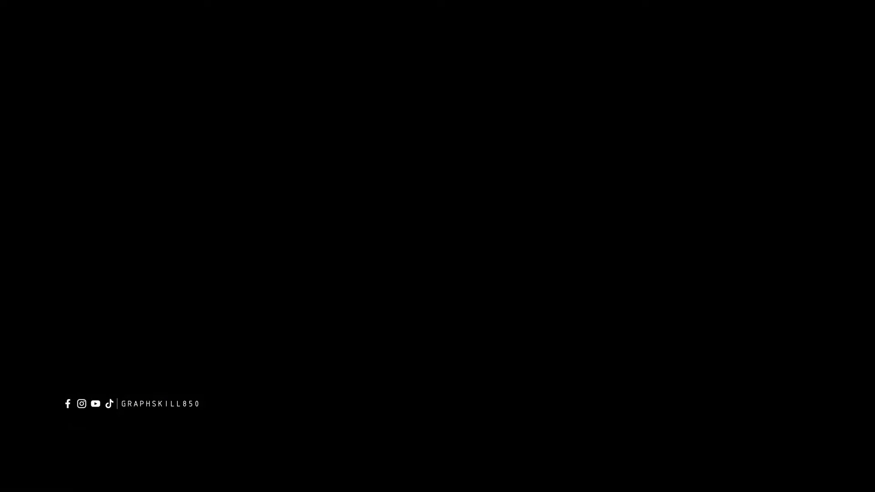